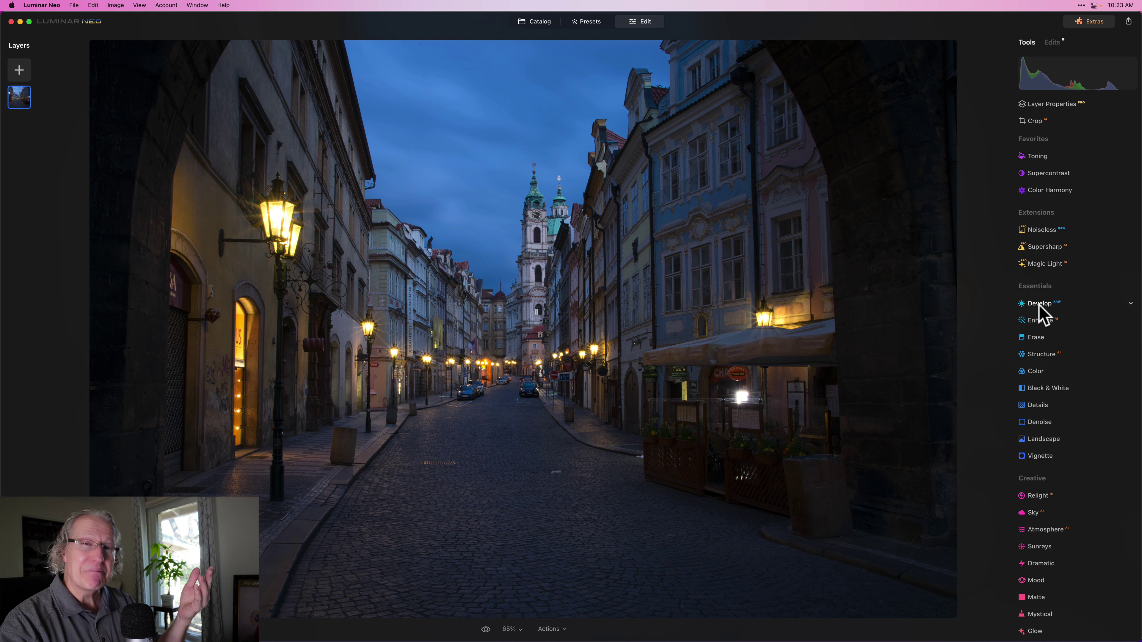
- Set Develop Smart Contrast 7, Highlights -10, Shadows 25, Blacks 10 and Whites 4
click(1039, 303)
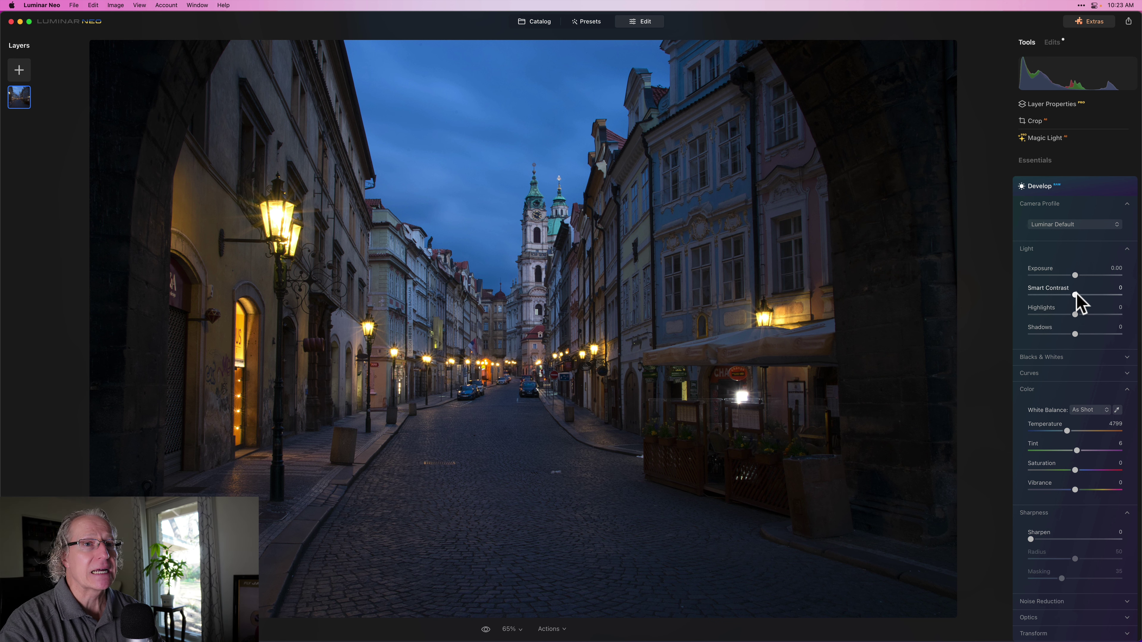
drag(1076, 295, 1086, 336)
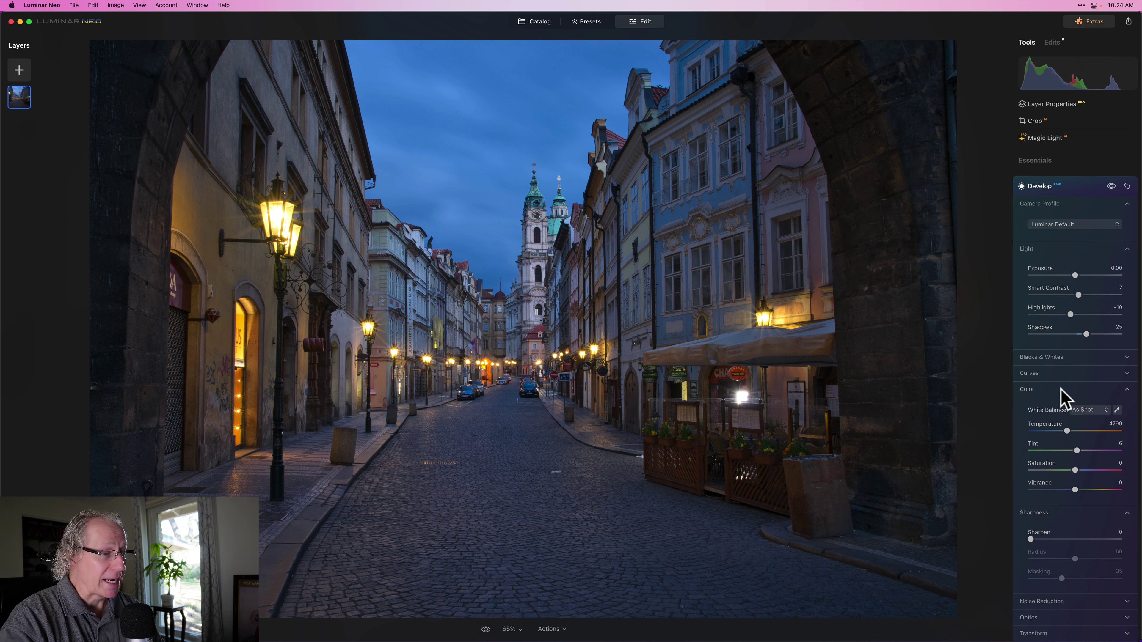
click(1057, 357)
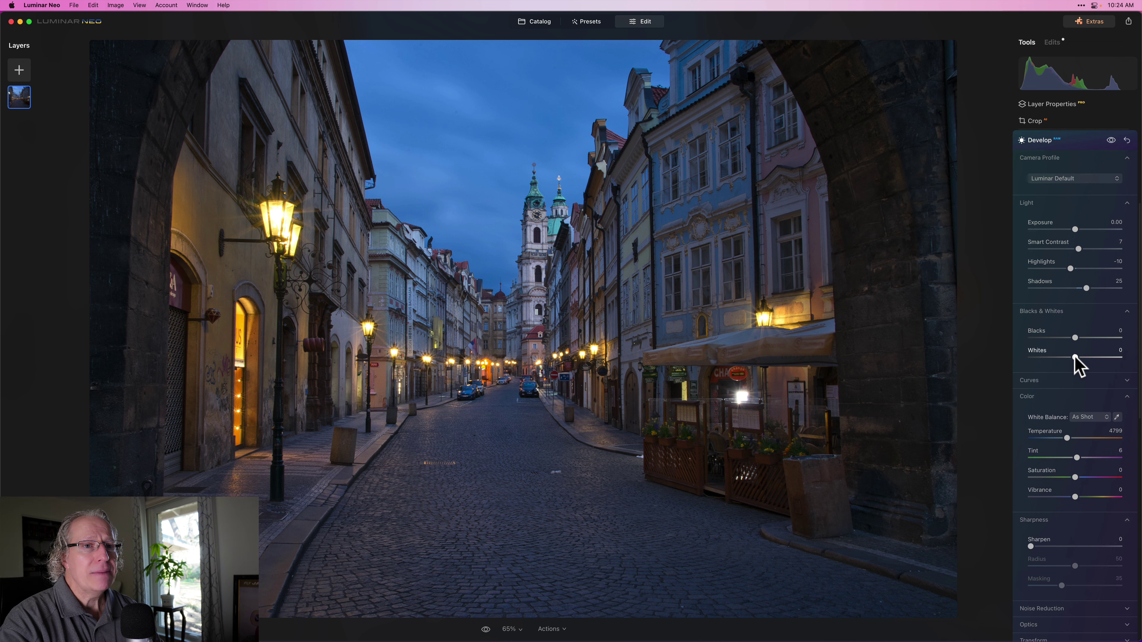
drag(1075, 357, 1081, 337)
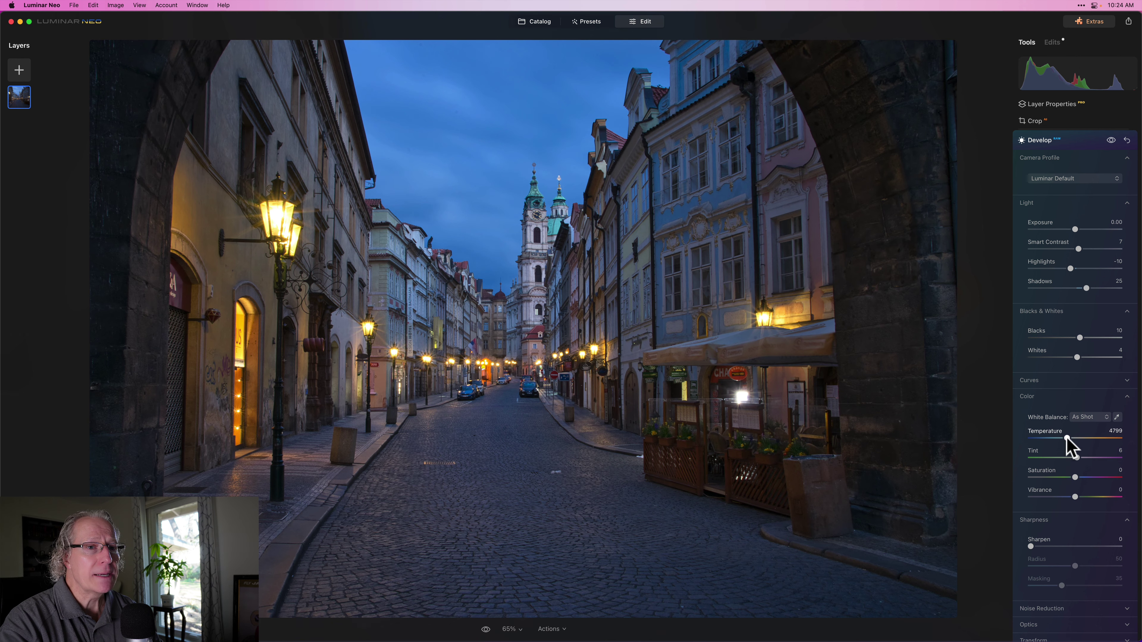
- Warm the white balance to Temperature 4888, Tint 10, and add Vibrance 4 and Sharpen 20
drag(1067, 438, 1079, 458)
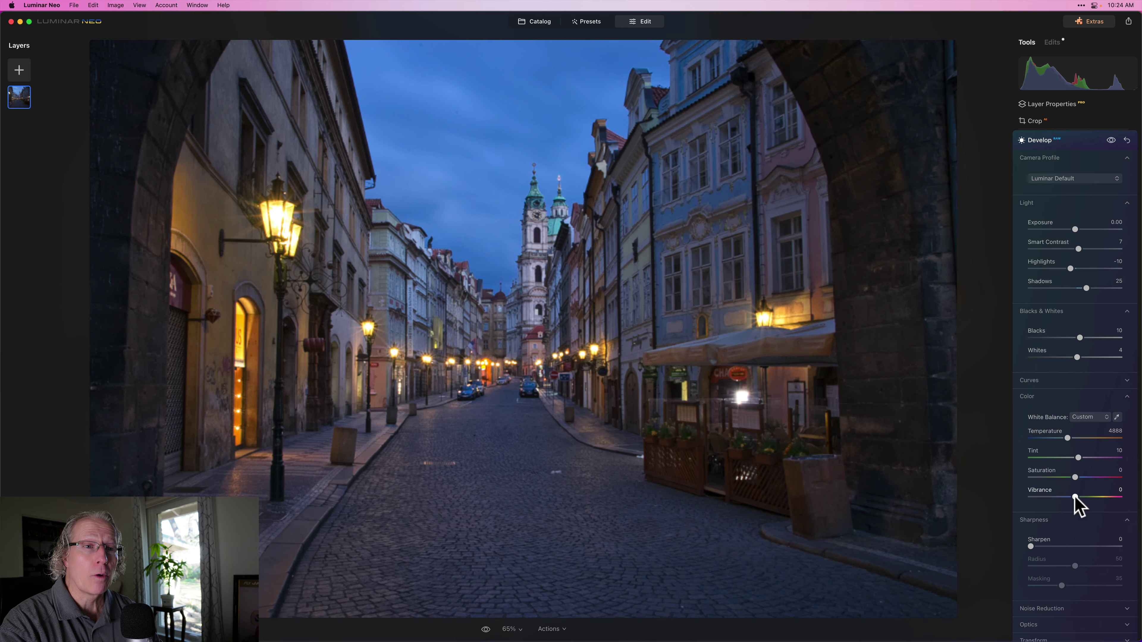
drag(1075, 496, 1077, 497)
scroll(1077, 497, down, 2)
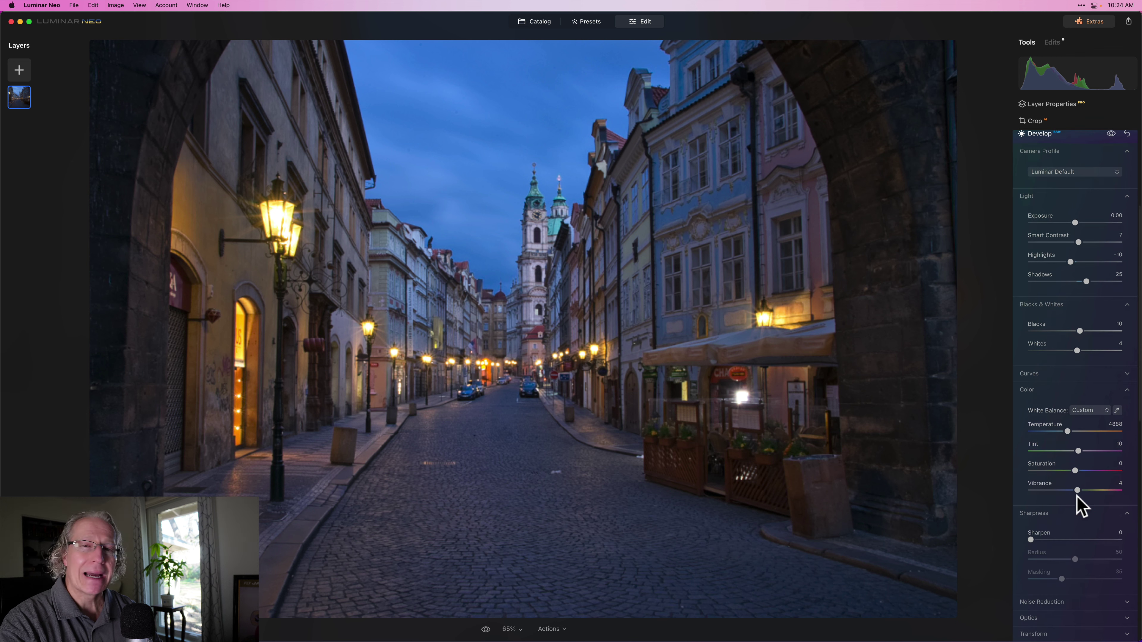
scroll(1081, 506, down, 2)
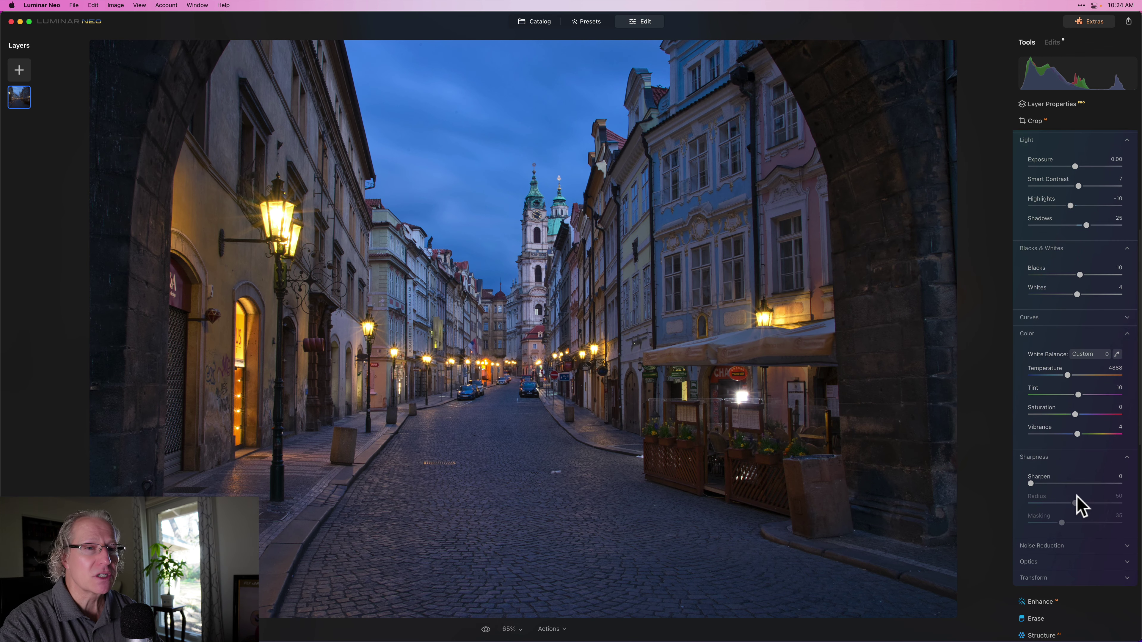
drag(1041, 482, 1047, 482)
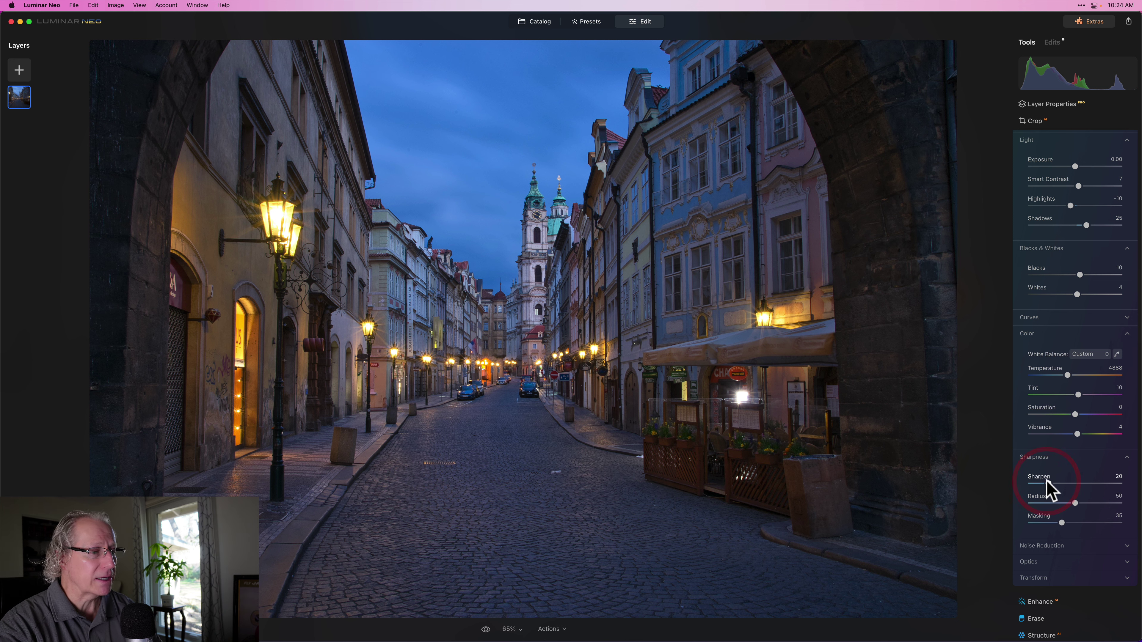
- Add two anchor points to the Develop tone curve and nudge them for gentle contrast
scroll(1048, 486, up, 2)
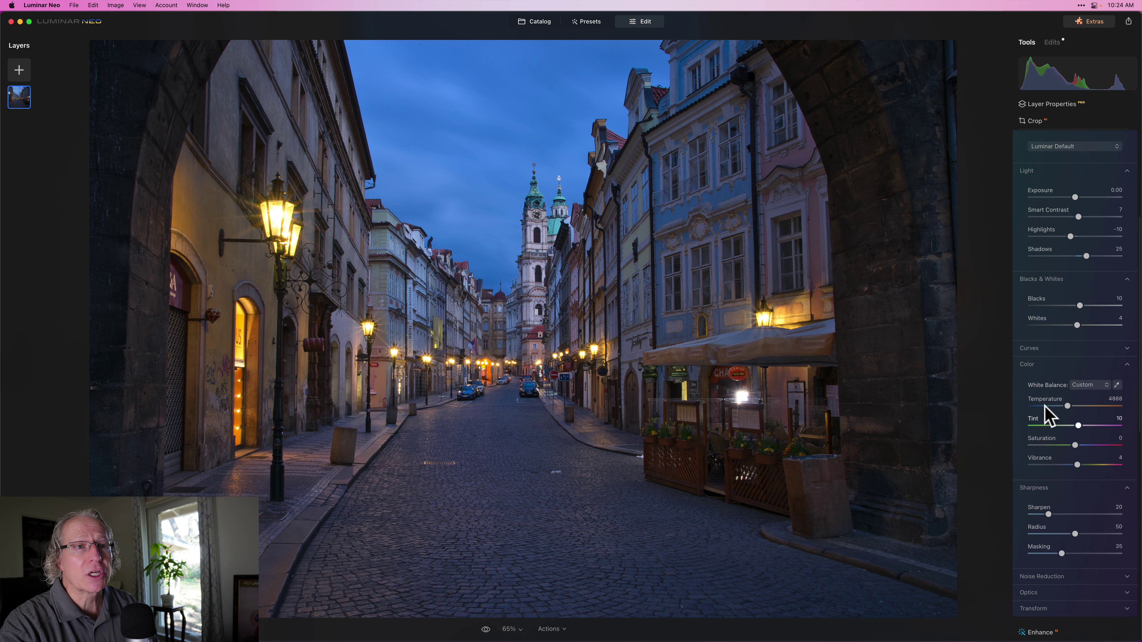
click(1038, 349)
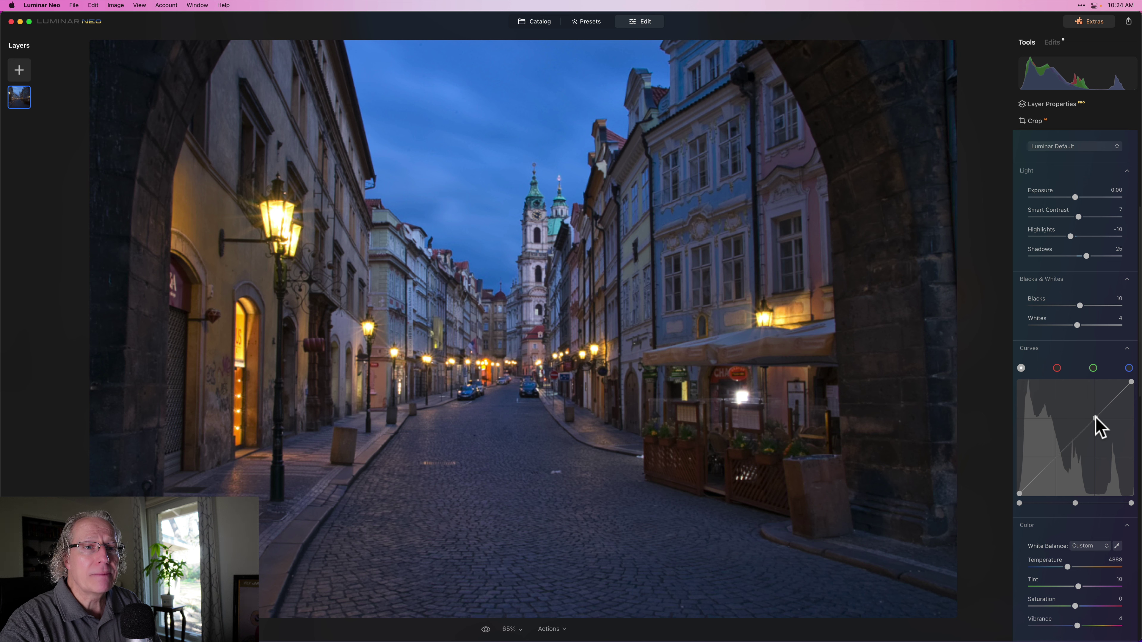
click(1094, 415)
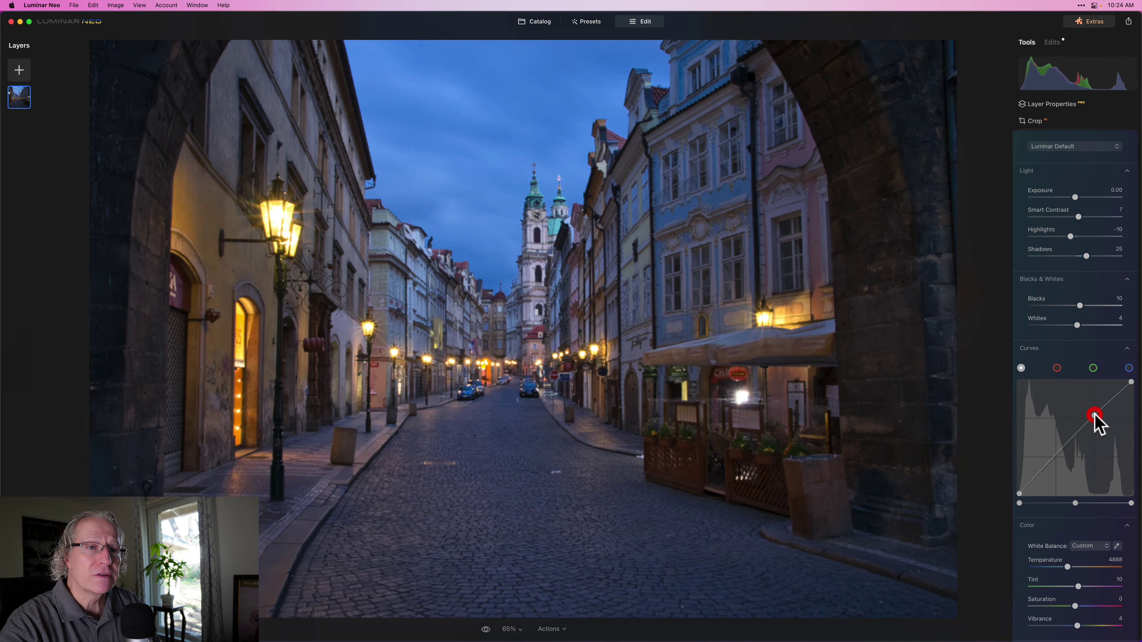
click(1055, 456)
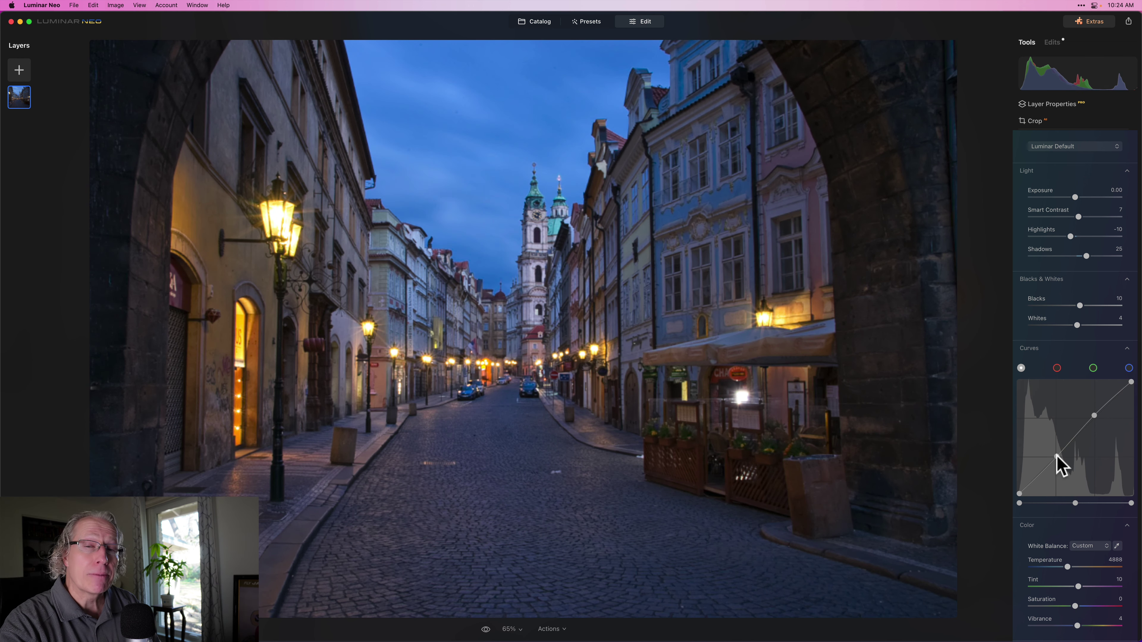
click(1056, 456)
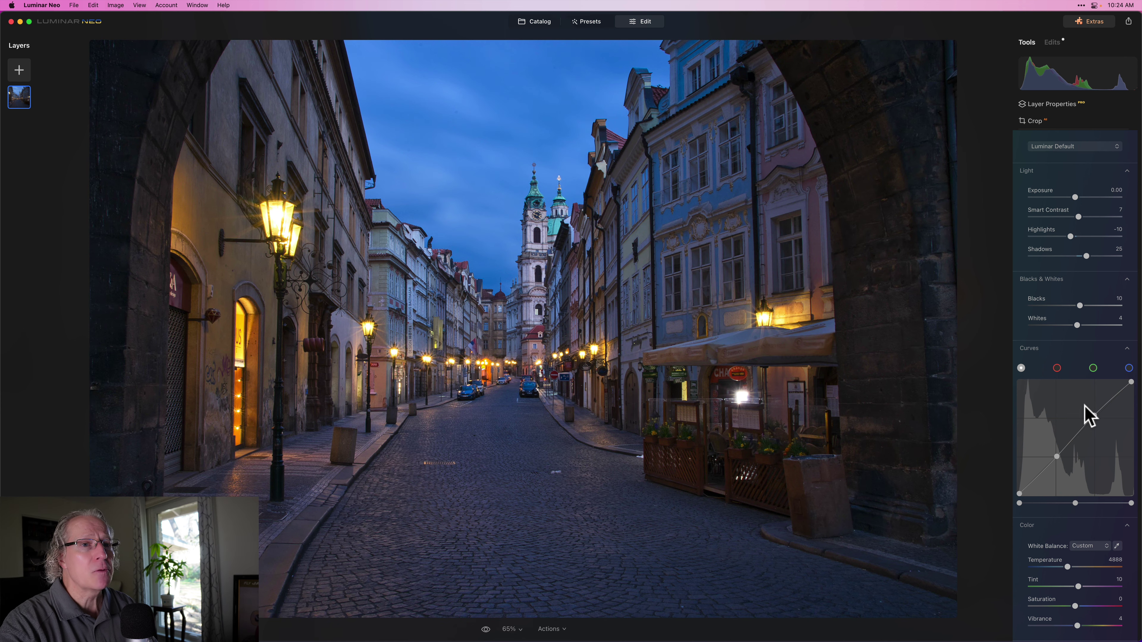
scroll(1087, 410, up, 2)
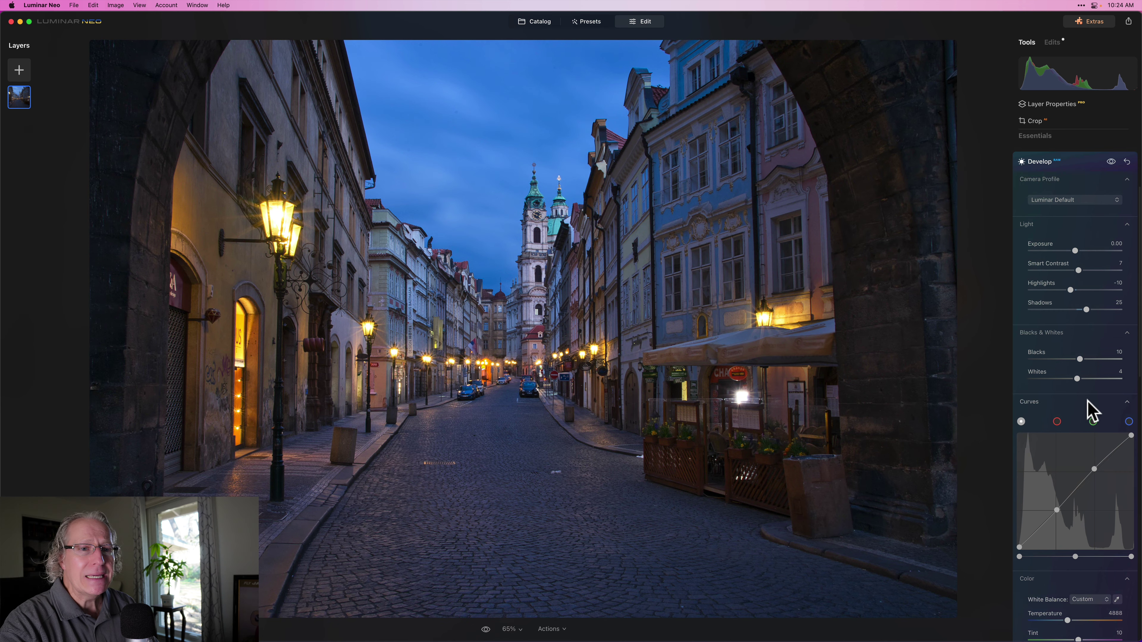
click(1093, 468)
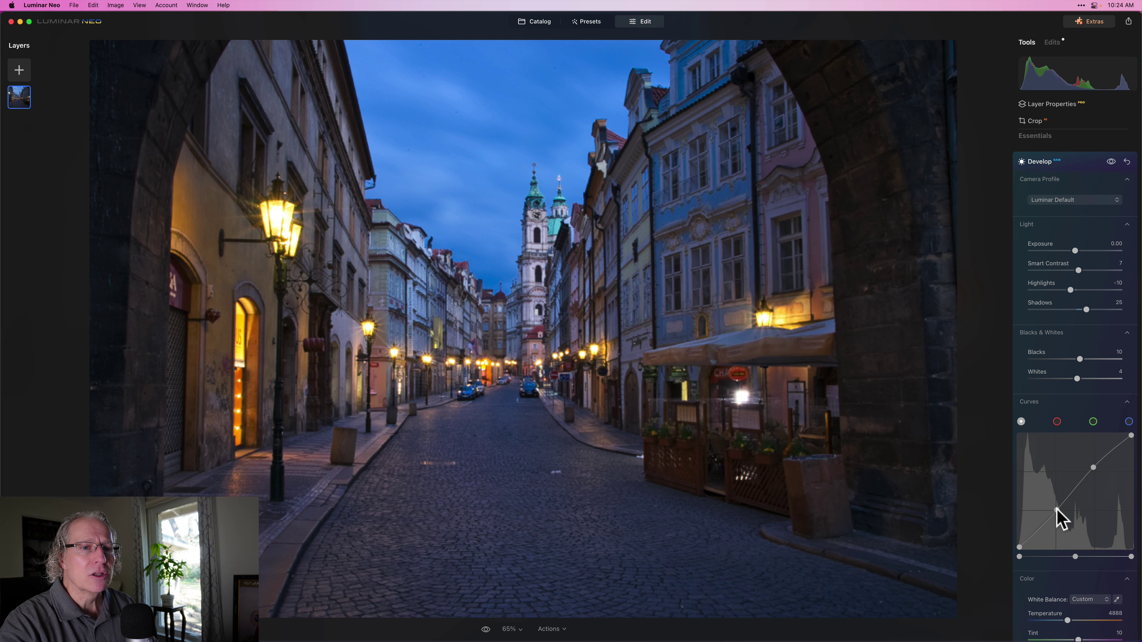
click(1057, 510)
- Toggle the Develop edits off and back on to compare before and after
scroll(1115, 315, up, 2)
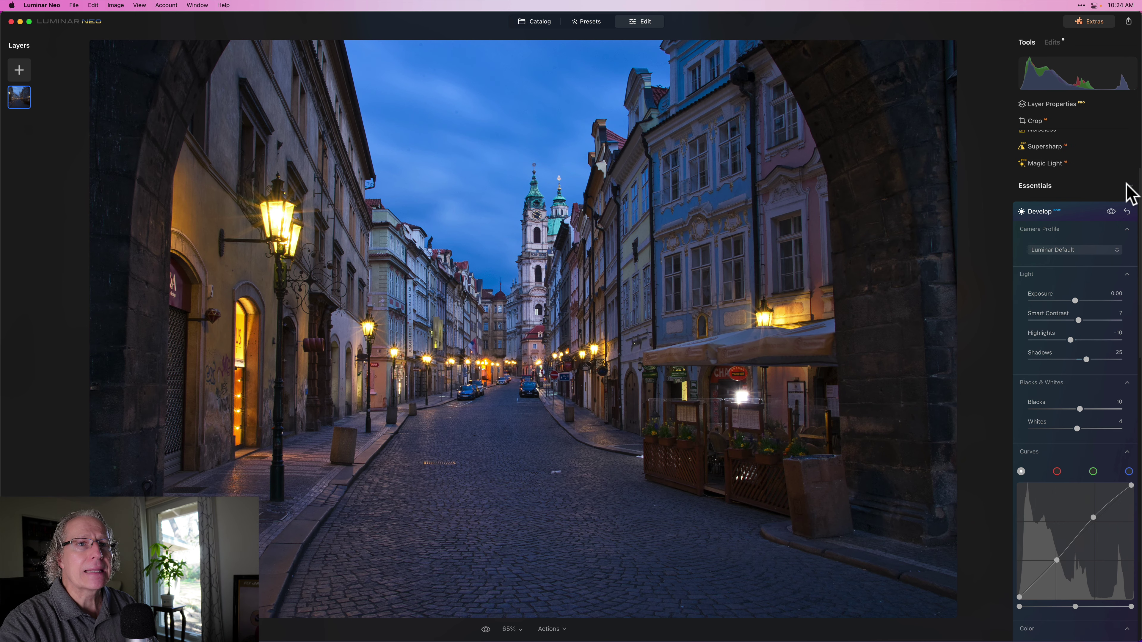
click(1110, 212)
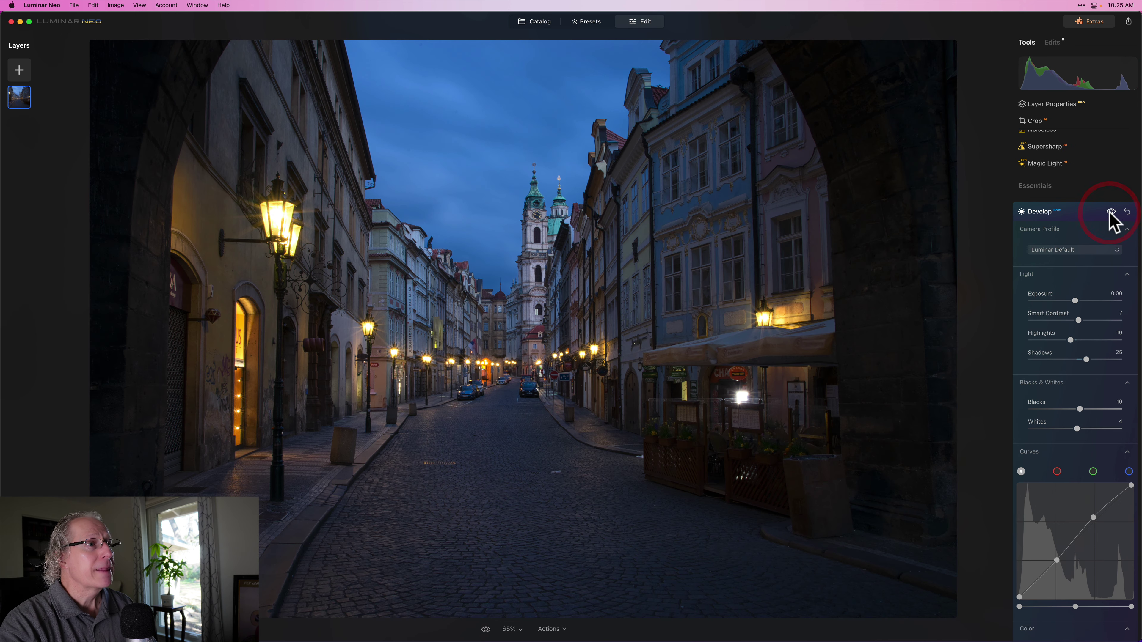
click(1110, 212)
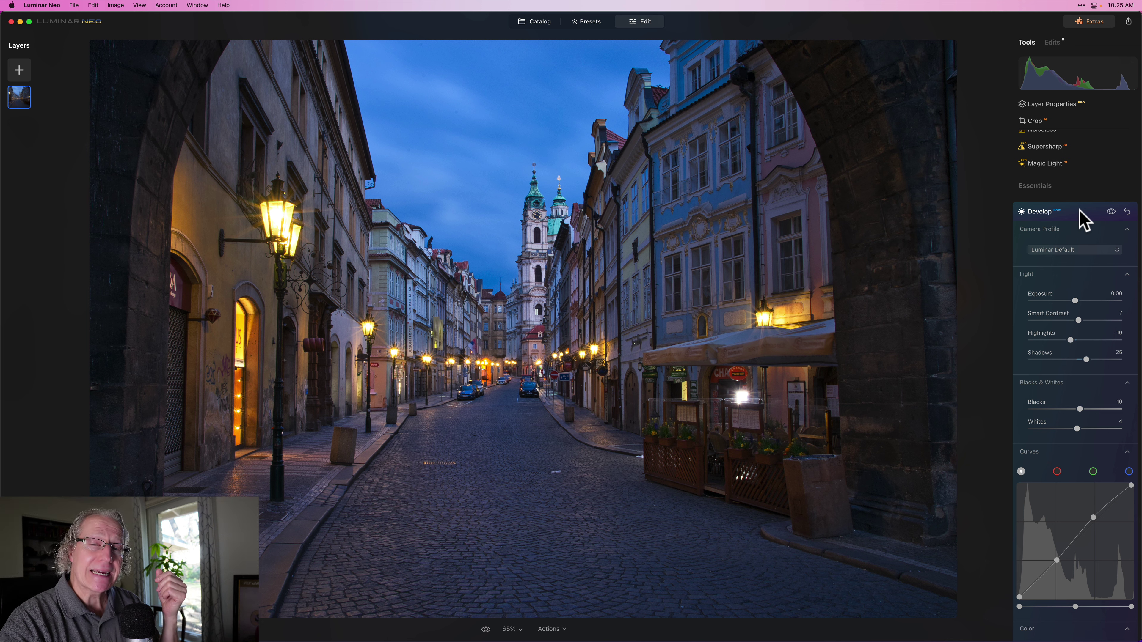
- Start a fresh Develop adjustment and draw a radial gradient mask around the street centre
click(1080, 210)
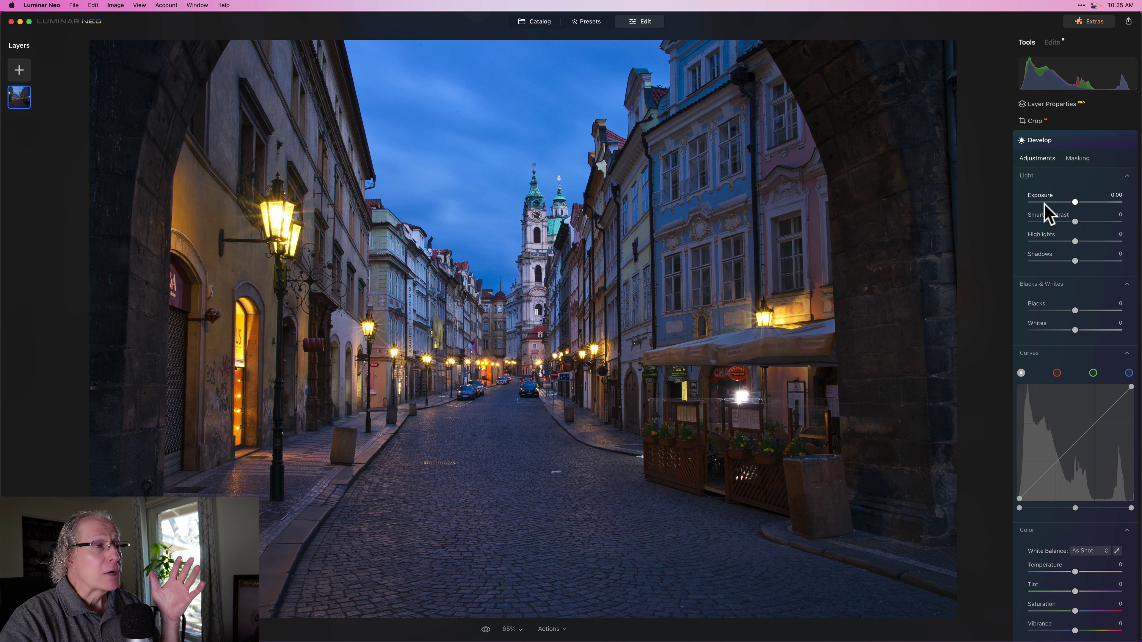
click(1083, 166)
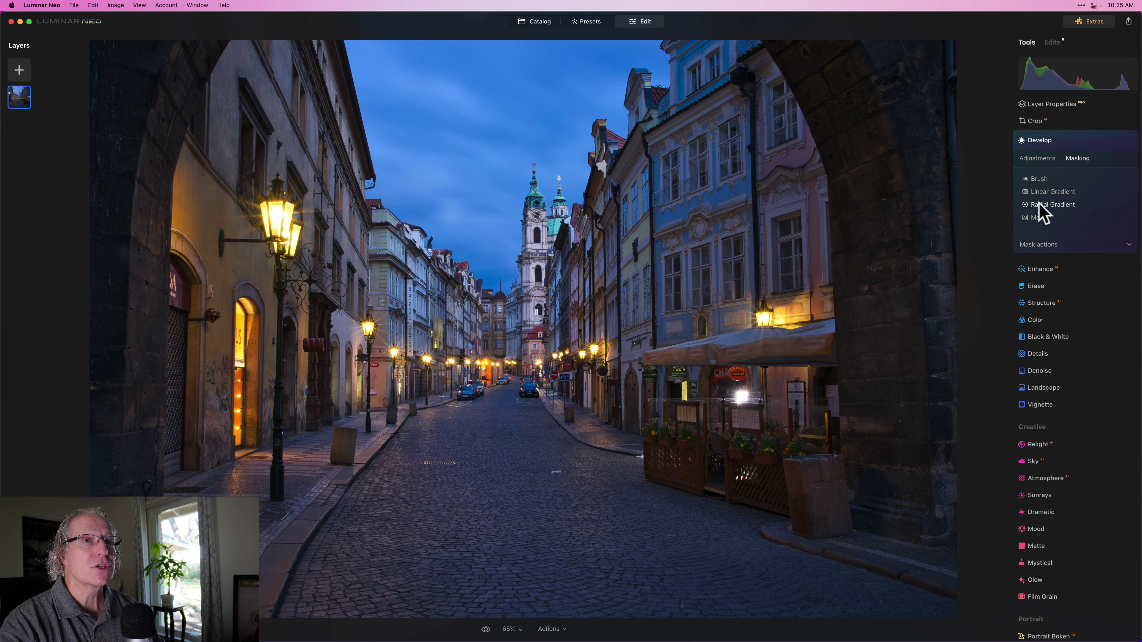
click(1040, 214)
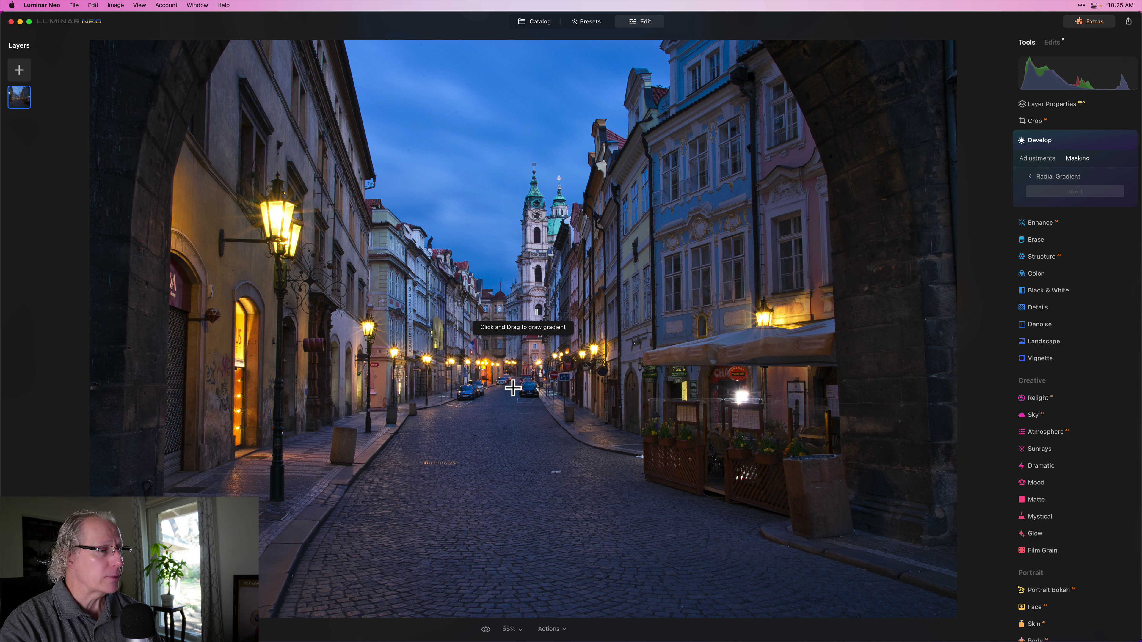
drag(510, 373, 571, 403)
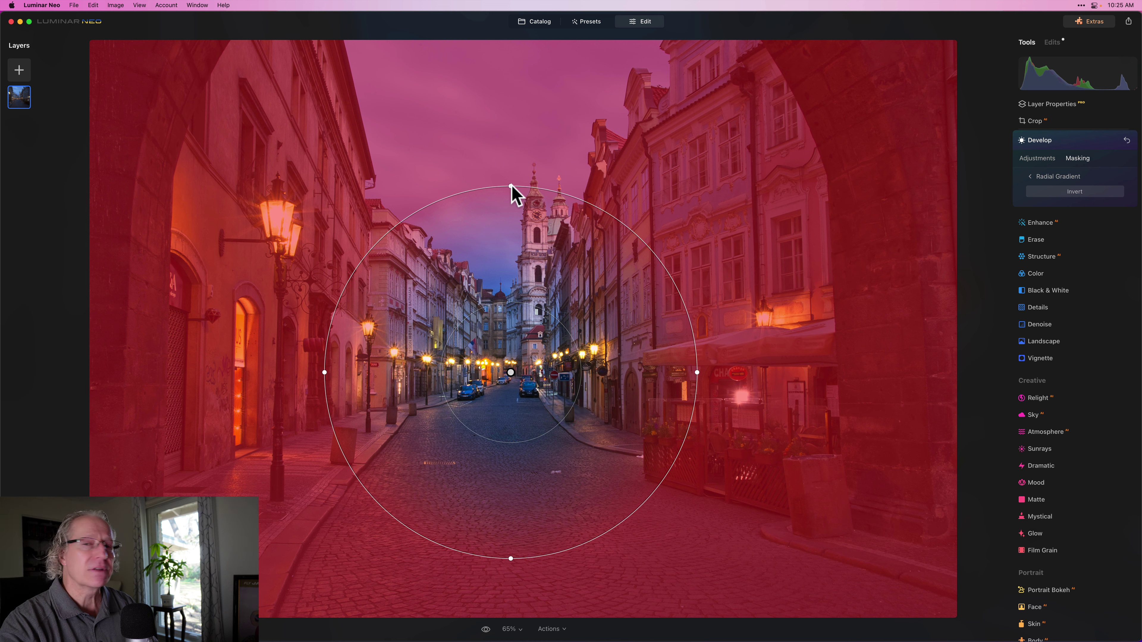
- Squash the radial gradient into a wide, flat ellipse and shift it down onto the street
drag(514, 187, 503, 221)
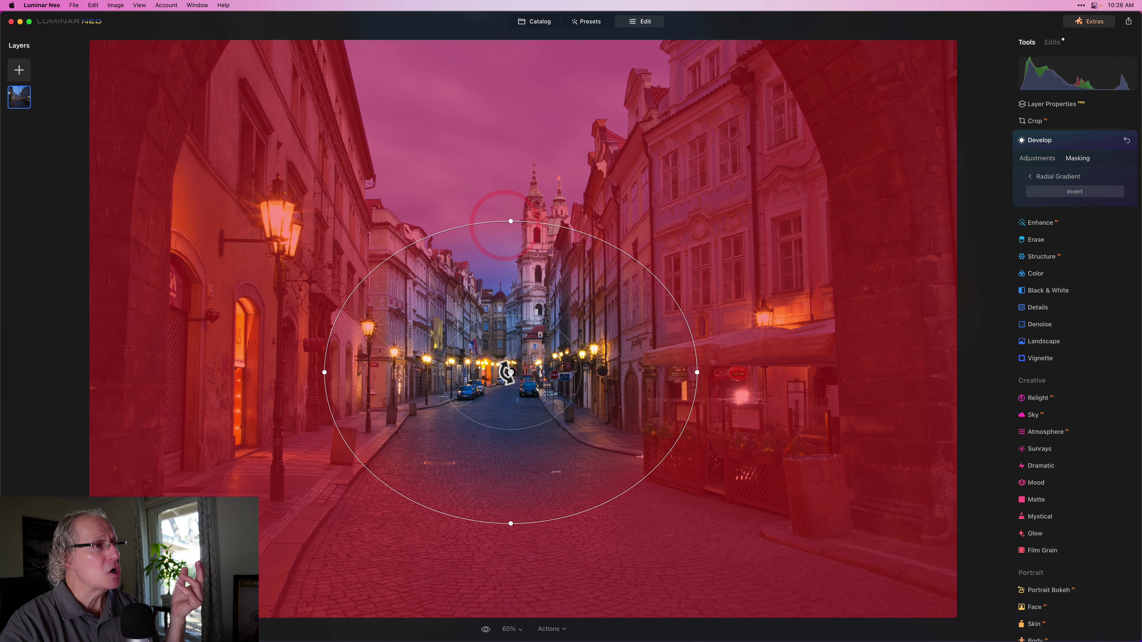
drag(510, 375, 510, 395)
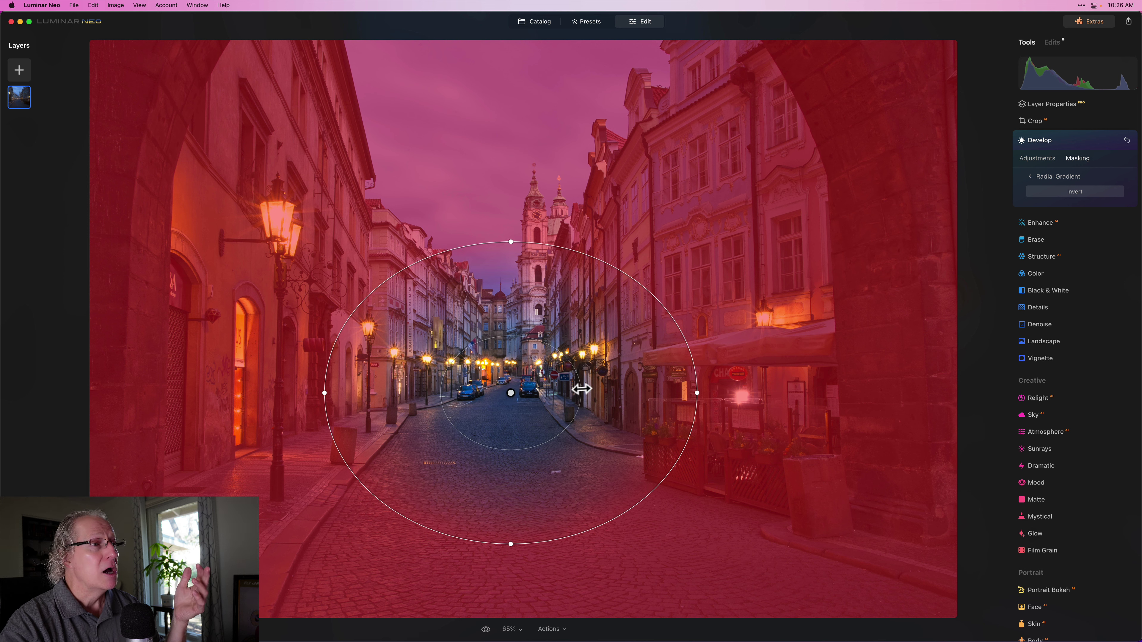
drag(580, 388, 605, 392)
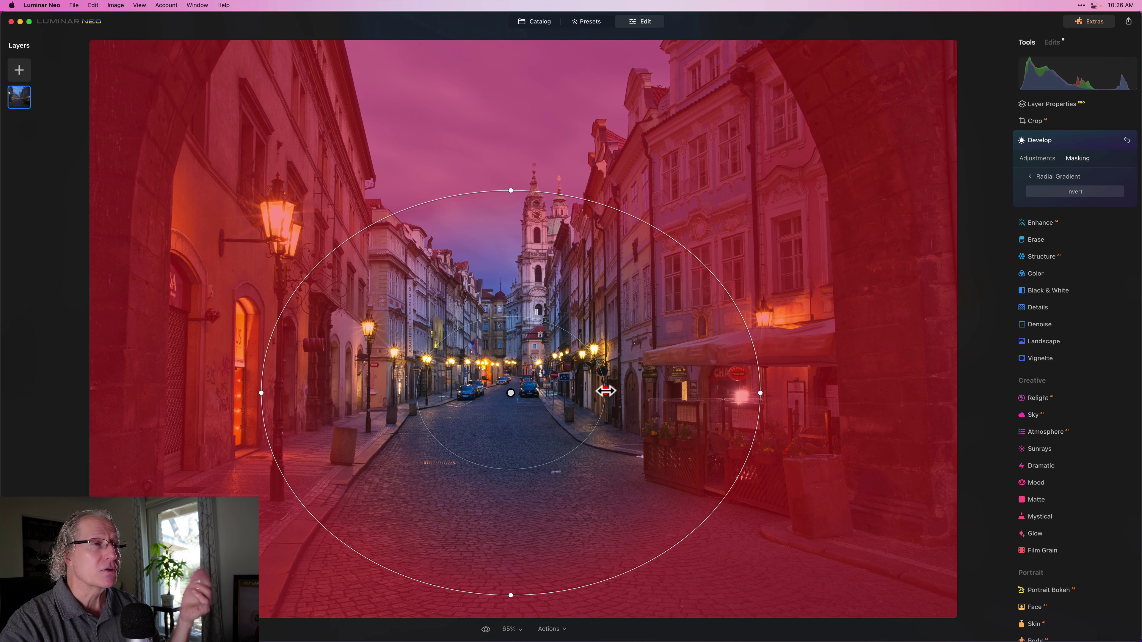
drag(731, 296, 704, 307)
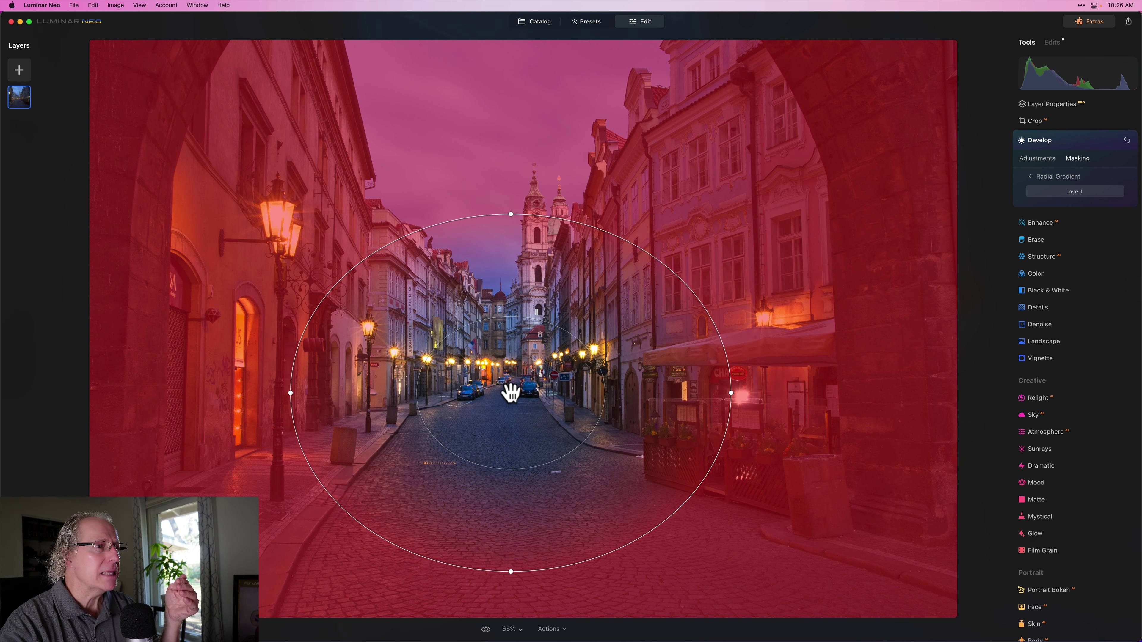
drag(510, 391, 511, 395)
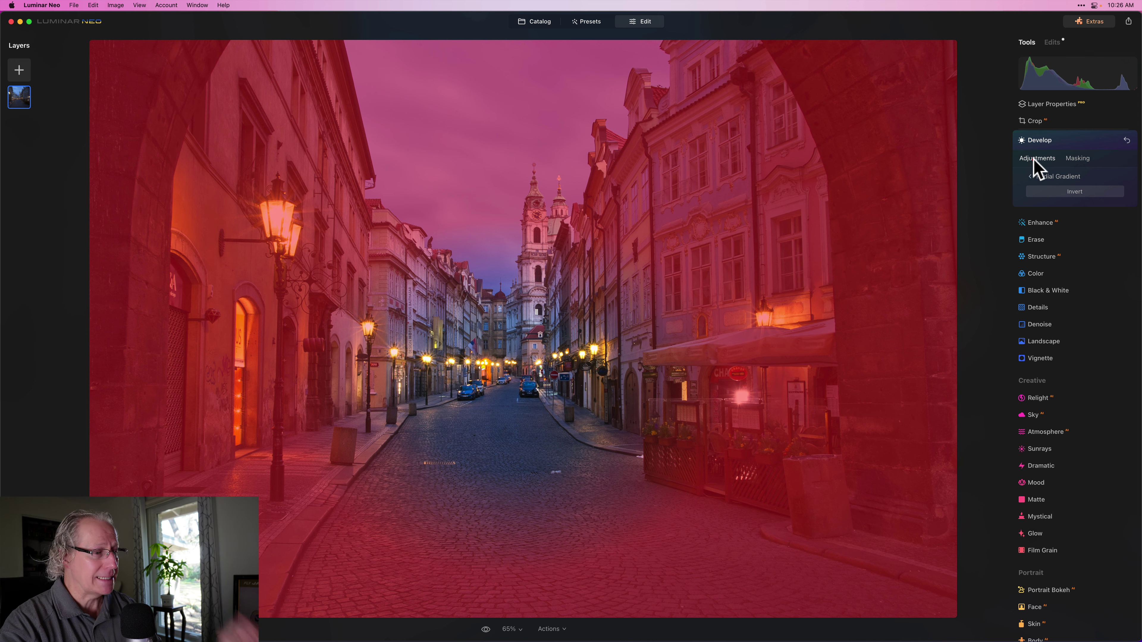
- Set the masked adjustment's Exposure to -0.31, then toggle it off and on to compare
click(1034, 160)
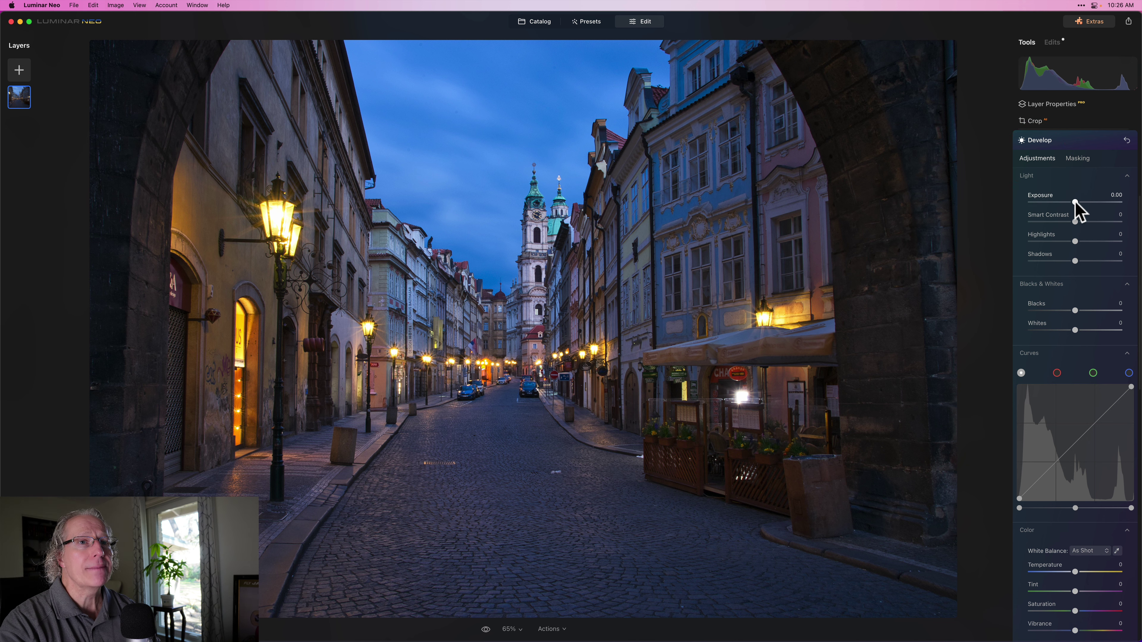
drag(1074, 201, 1072, 203)
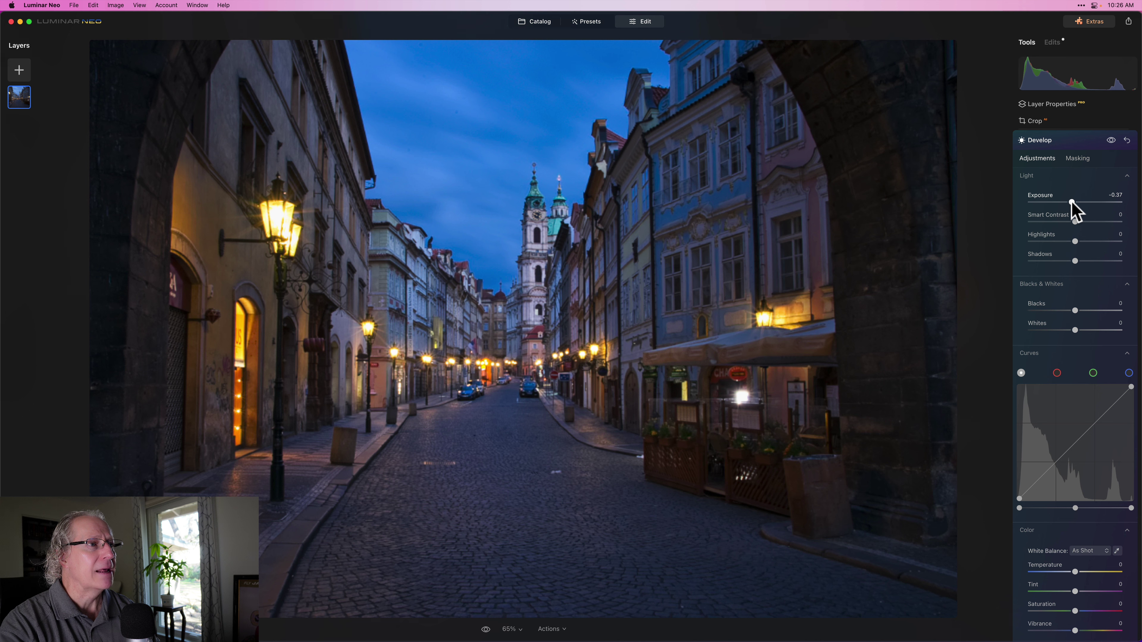
click(1072, 202)
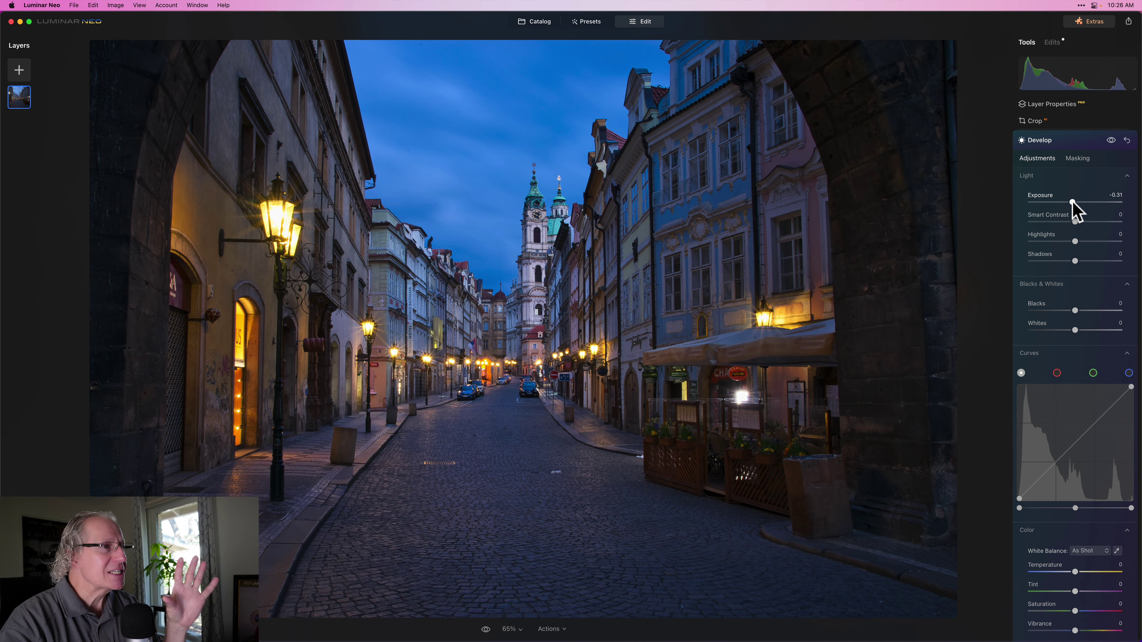
click(1110, 140)
click(1110, 141)
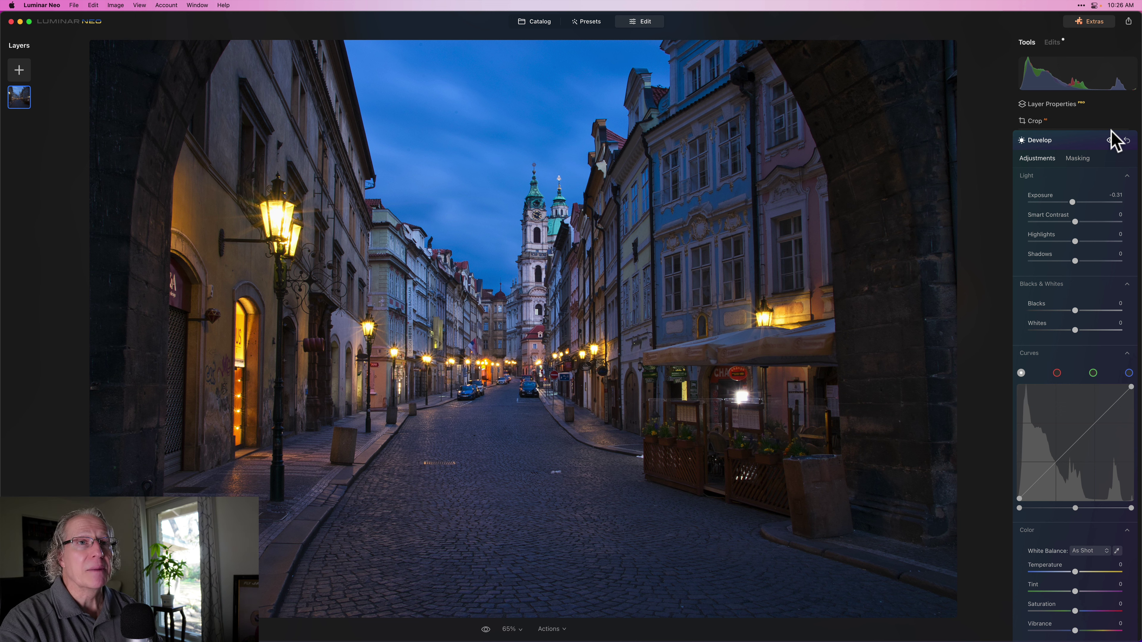
- Add a new Develop adjustment with a linear gradient mask over the bottom foreground
click(1074, 142)
scroll(1077, 150, up, 3)
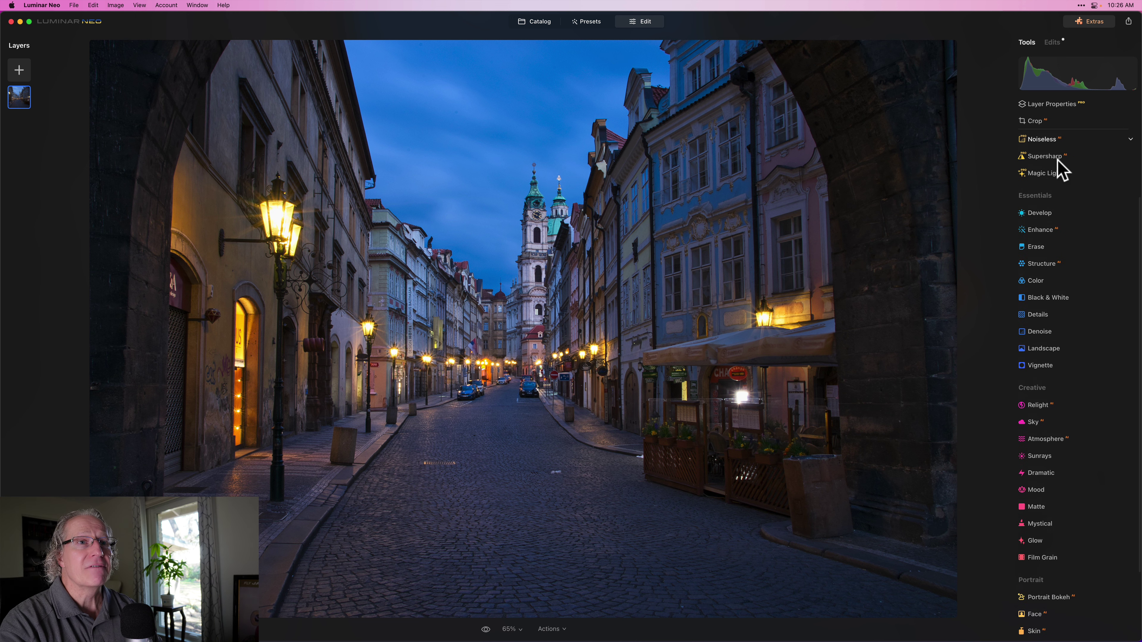
click(1046, 213)
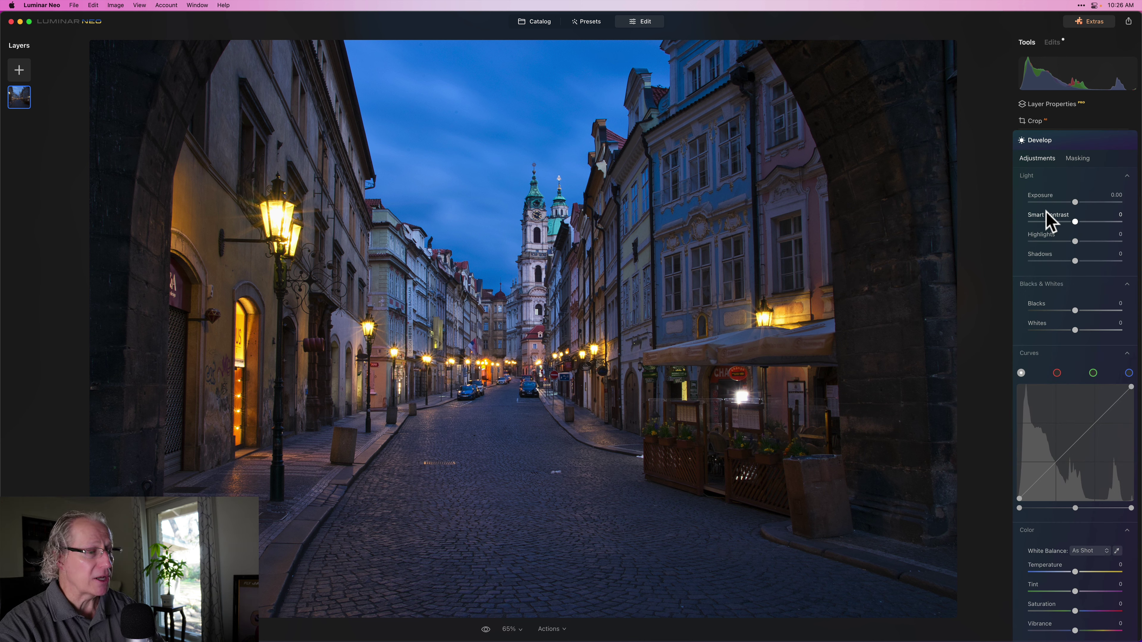
click(1078, 159)
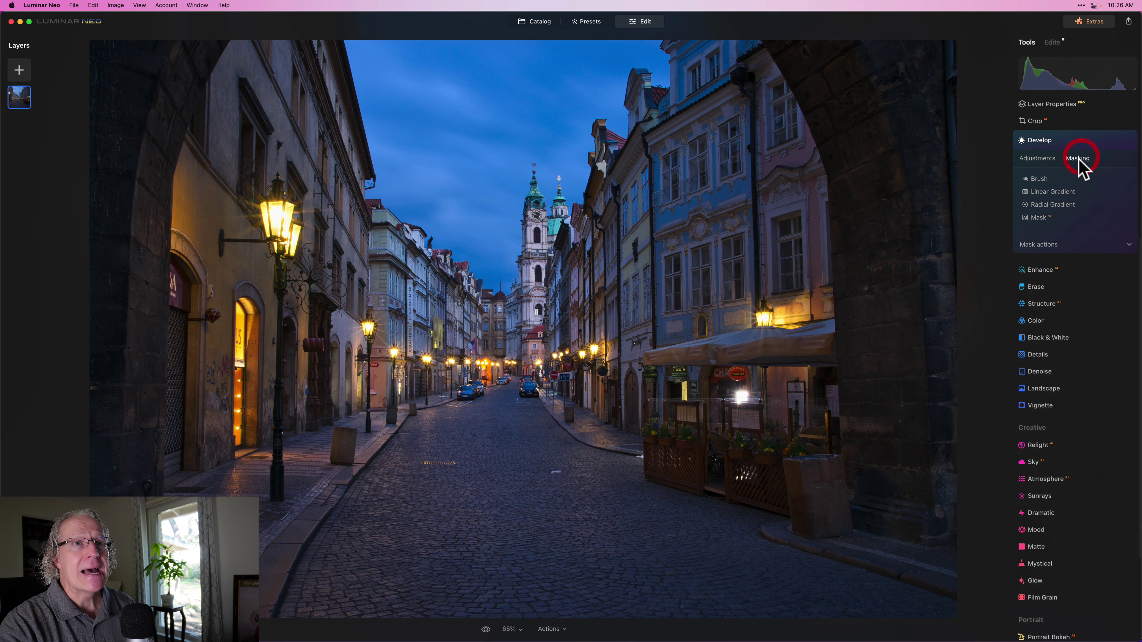
click(1056, 192)
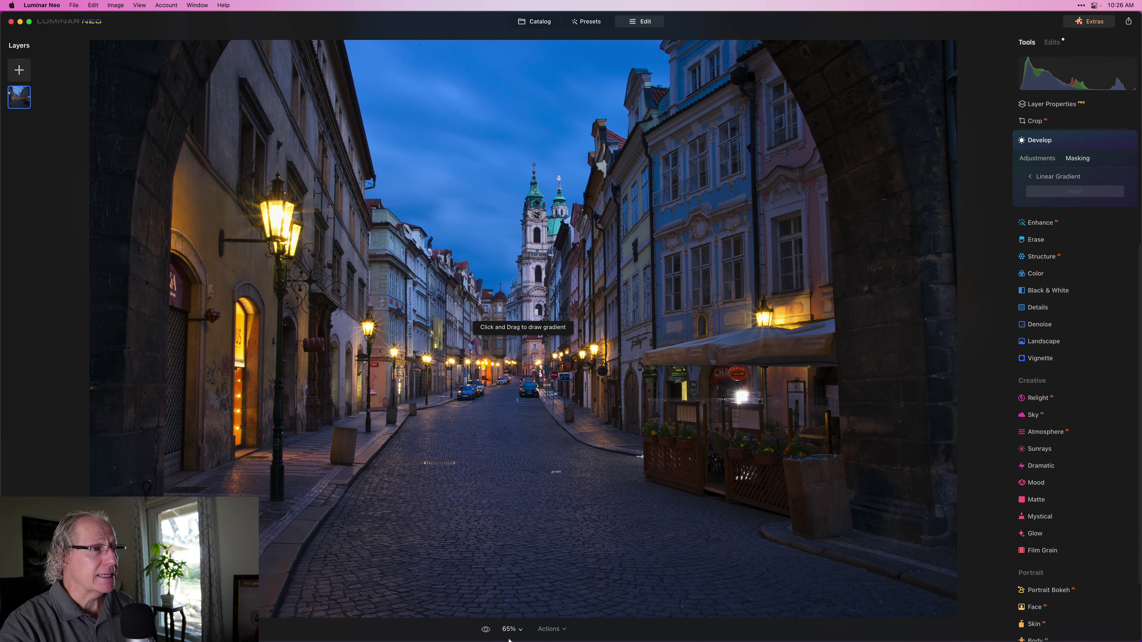
drag(535, 594, 531, 513)
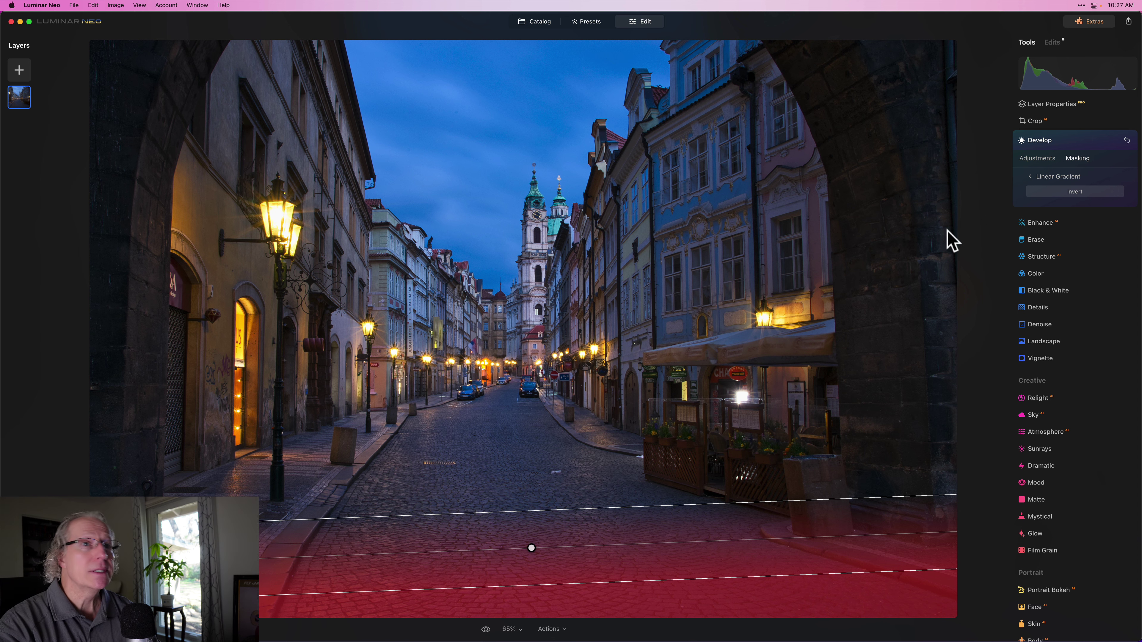
- Set the foreground adjustment to Exposure -0.44 and Smart Contrast 12, then compare
click(1034, 159)
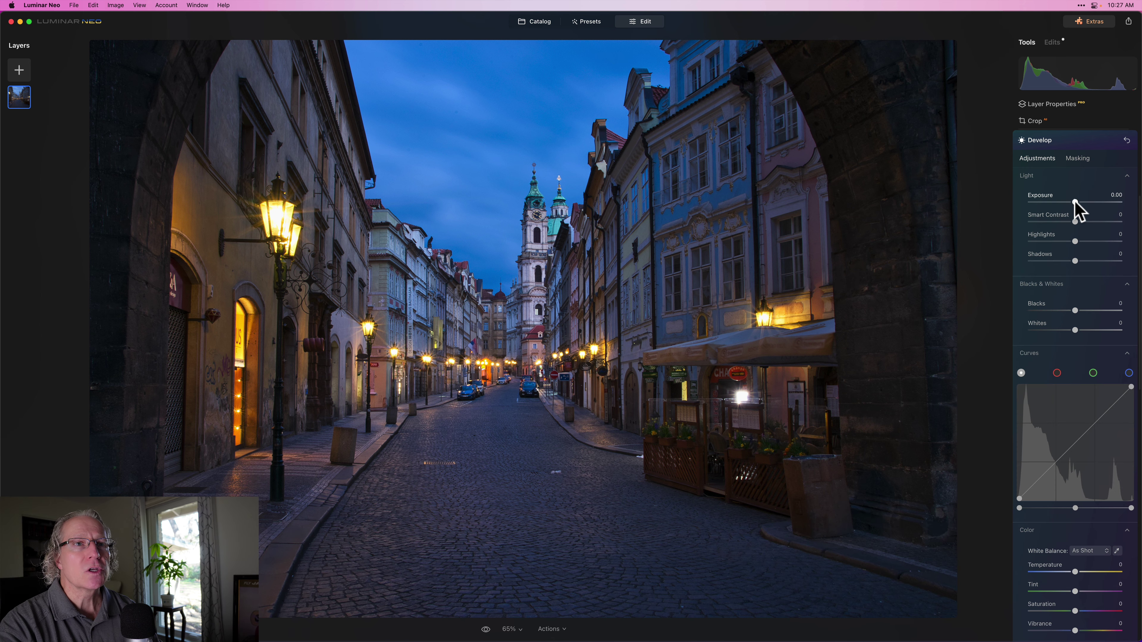
drag(1075, 202, 1081, 222)
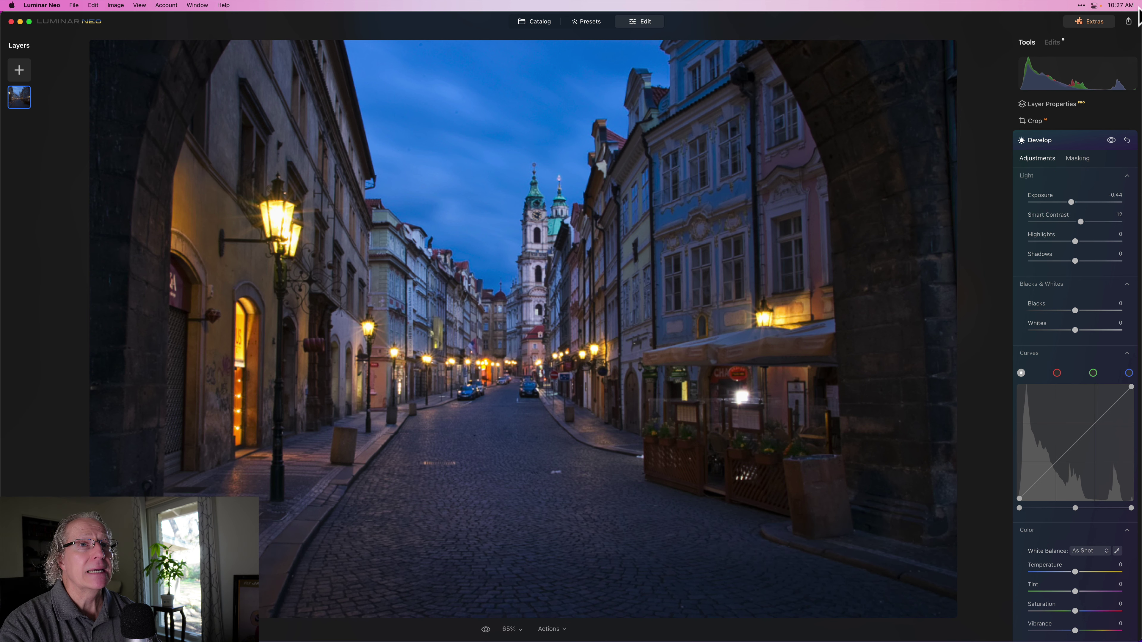
click(1111, 140)
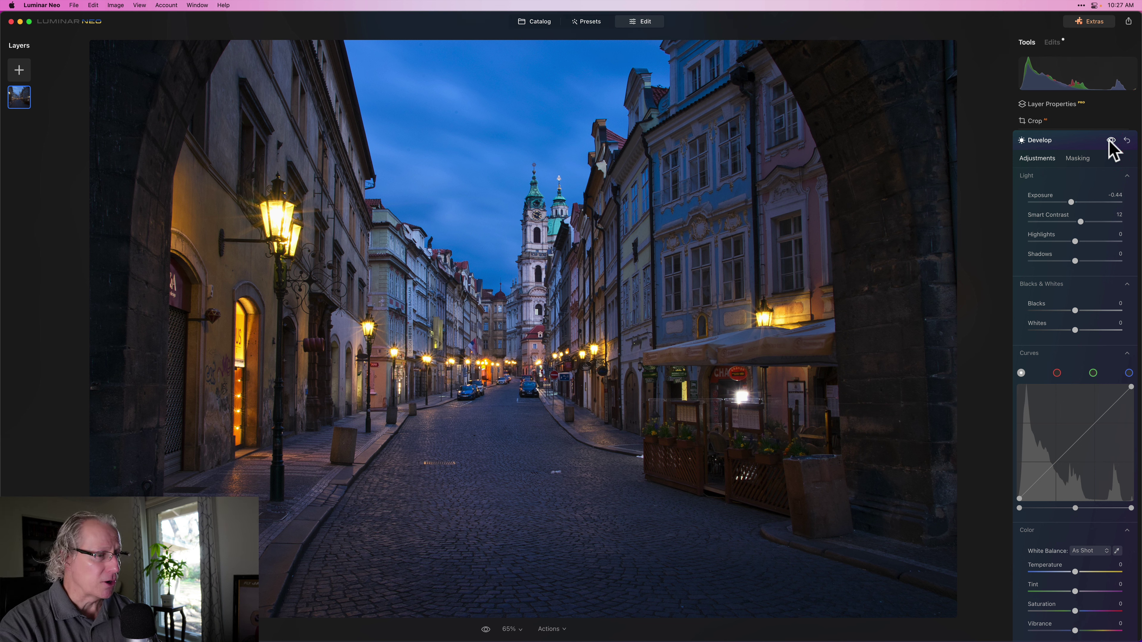
- Start another Develop adjustment and draw a radial gradient mask on the cobbled street
click(1083, 139)
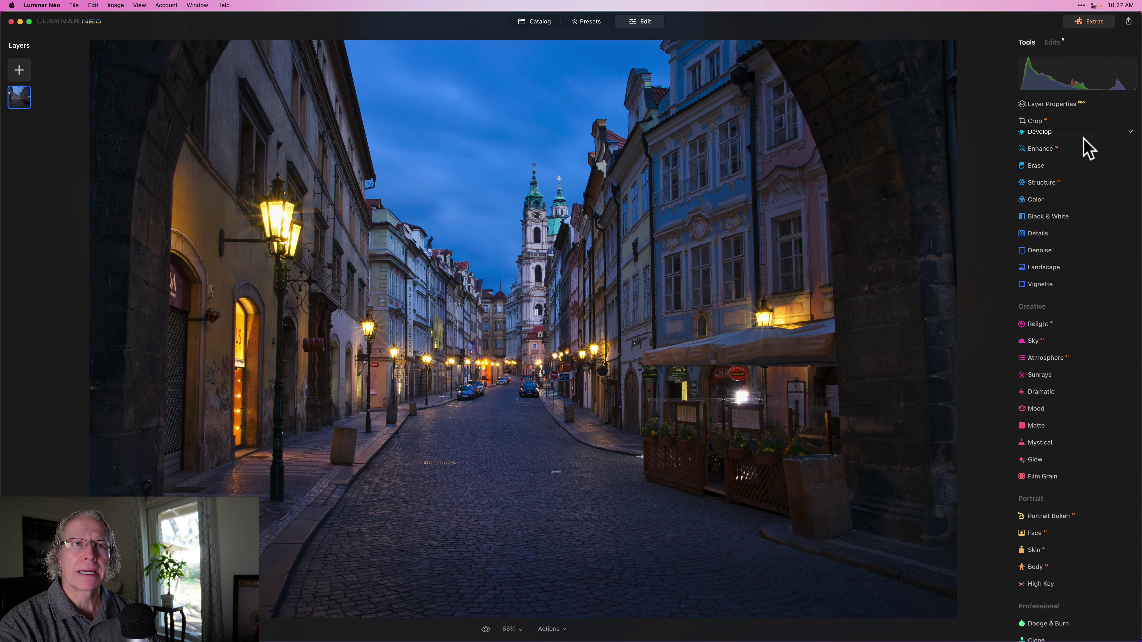
click(1059, 167)
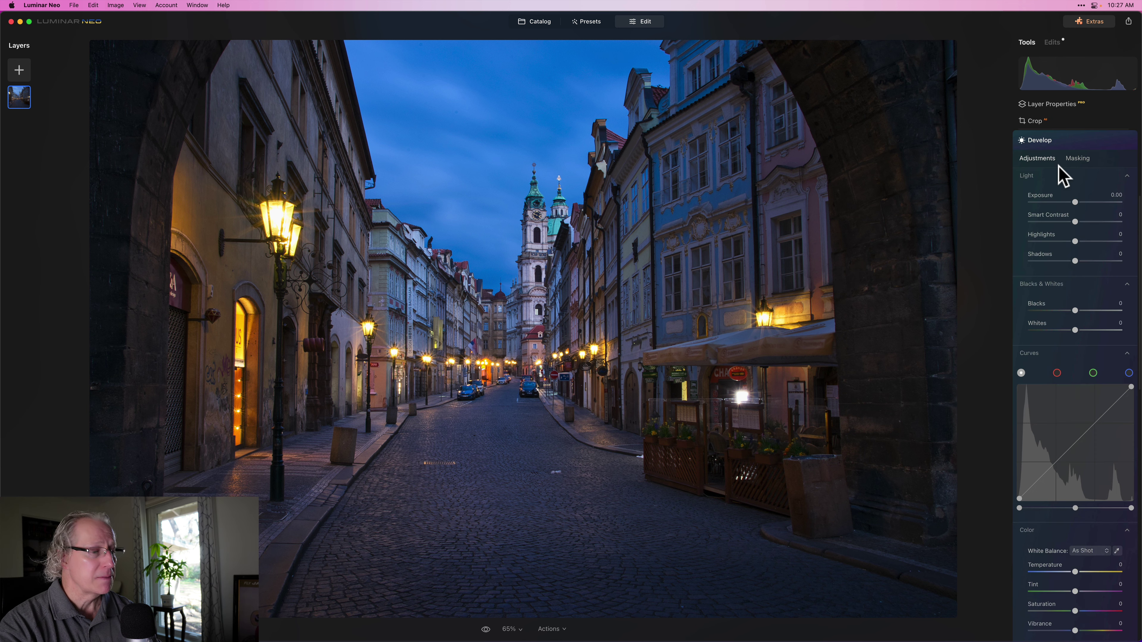
click(1079, 159)
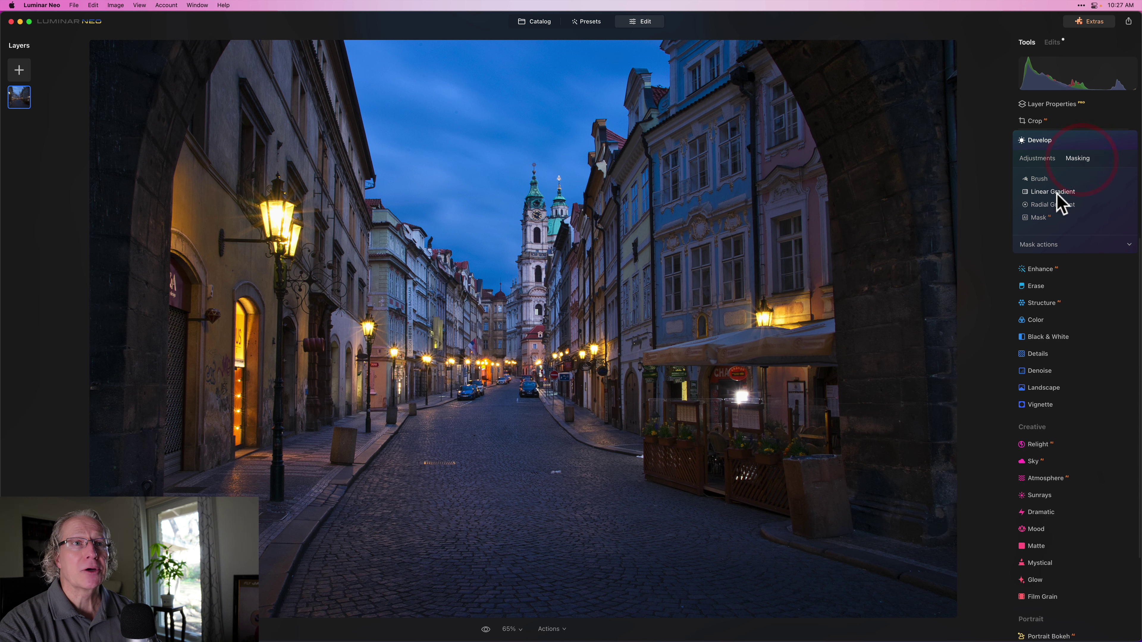
click(1052, 206)
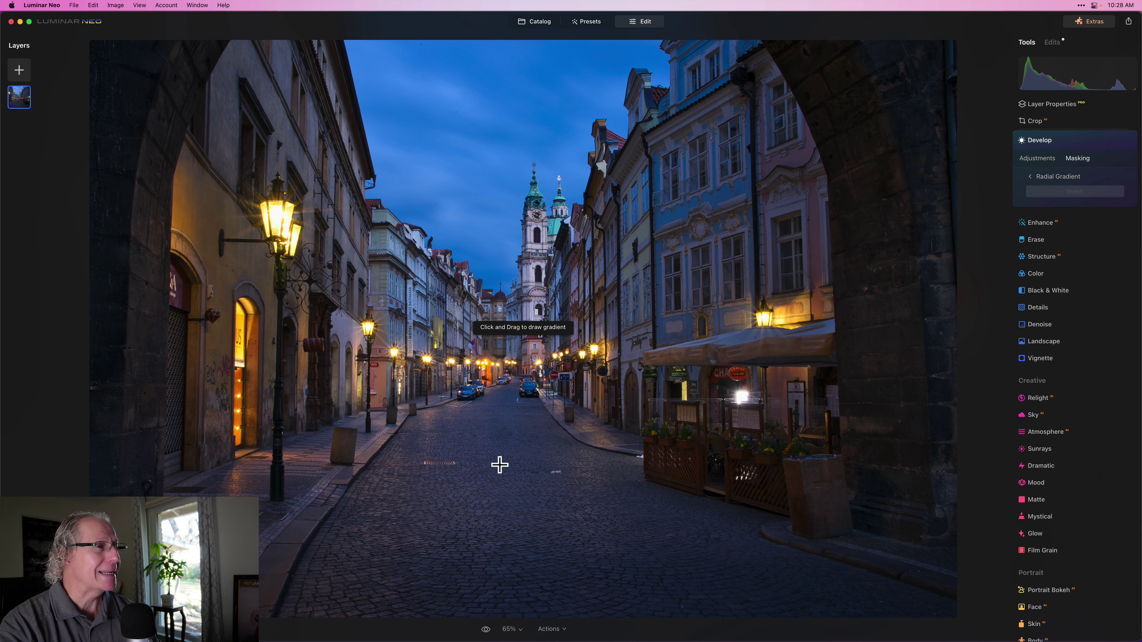
drag(500, 465, 544, 471)
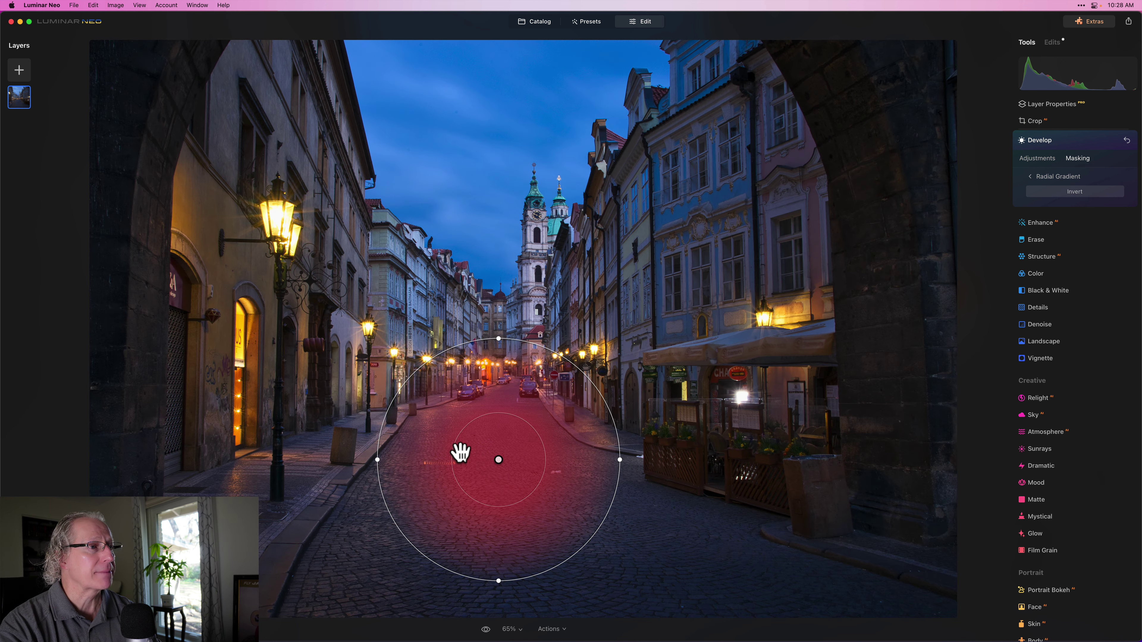
- Enlarge and reshape the radial mask's inner and outer ellipses to cover the street
drag(556, 445, 579, 451)
drag(497, 260, 498, 315)
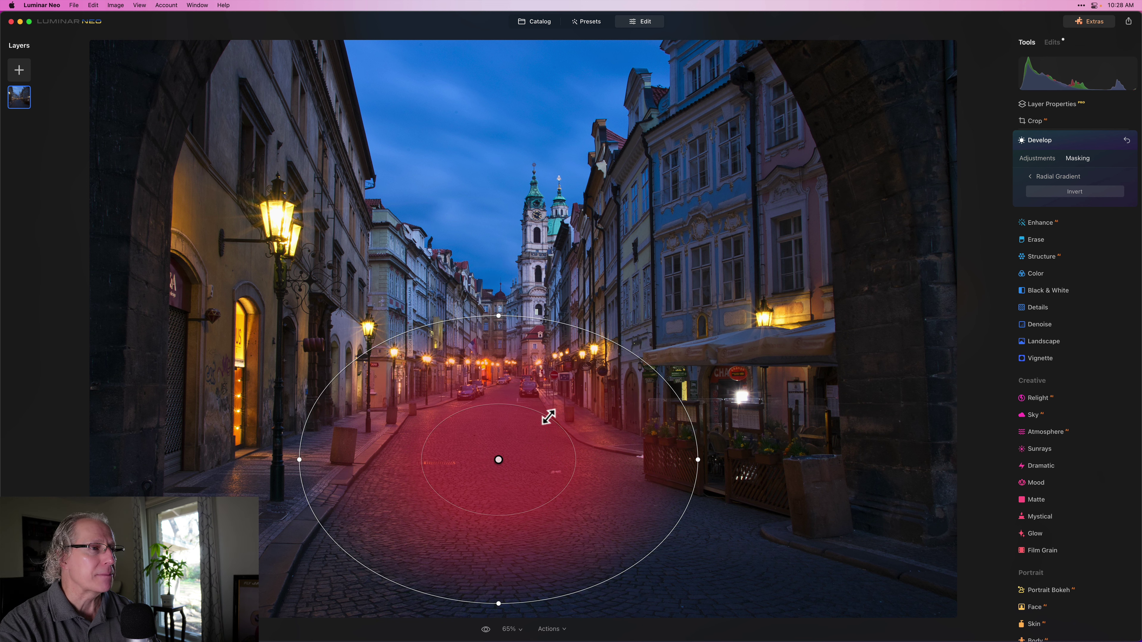
mouse_move(548, 413)
mouse_down()
mouse_move(559, 400)
mouse_move(531, 428)
mouse_up()
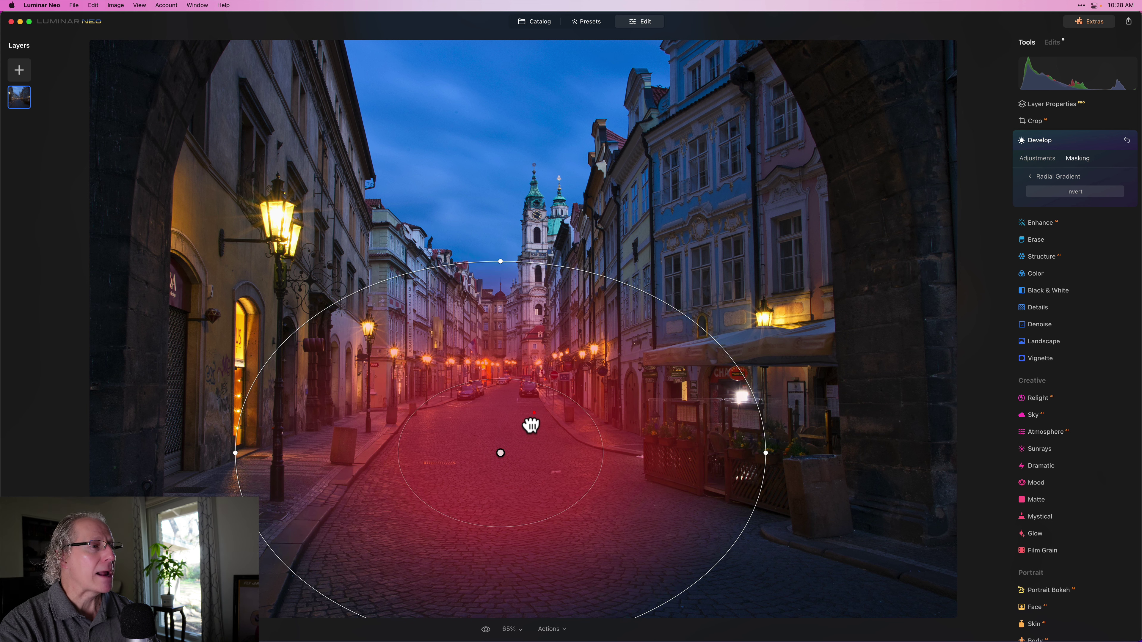
drag(584, 270, 580, 297)
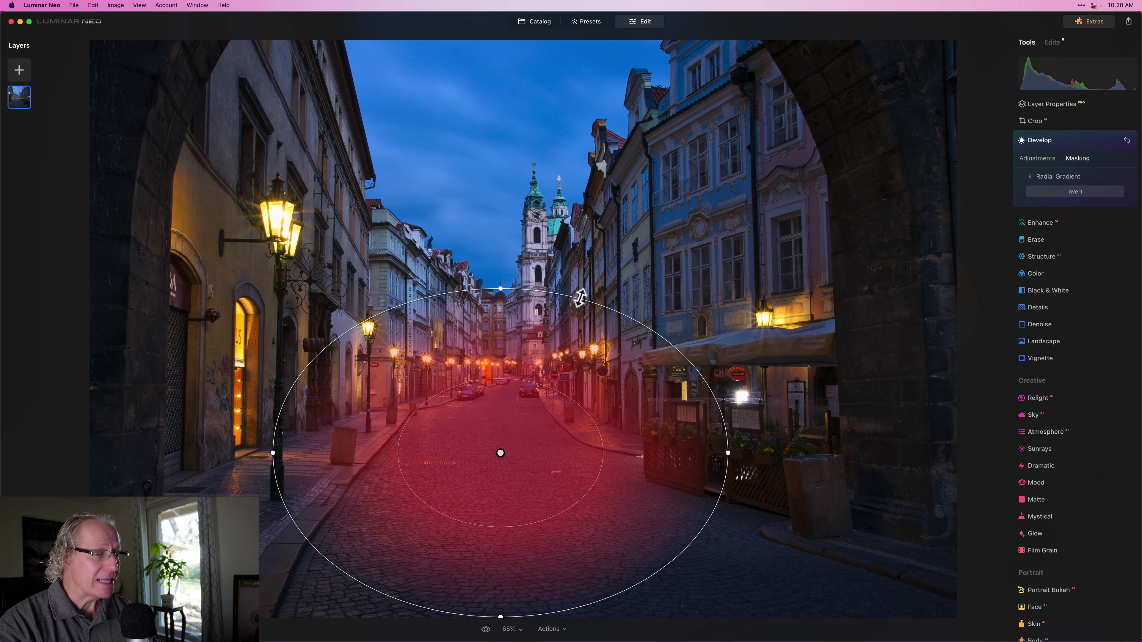
- Brighten the radial-masked street with Exposure 0.19 and Smart Contrast 7
click(1037, 158)
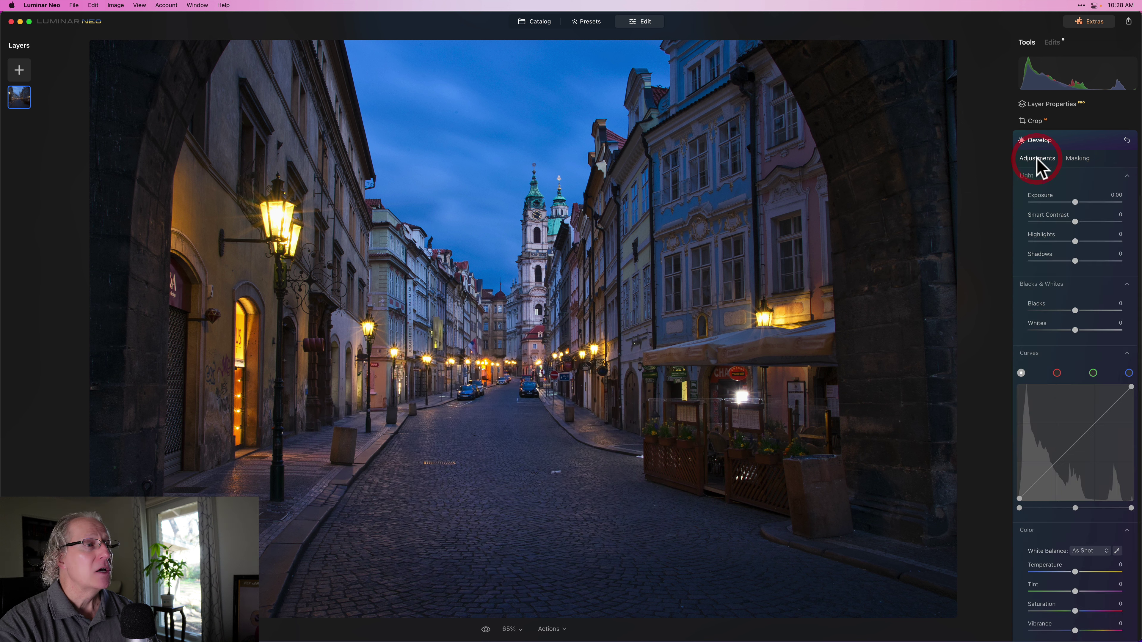
drag(1074, 201, 1083, 201)
double_click(1076, 204)
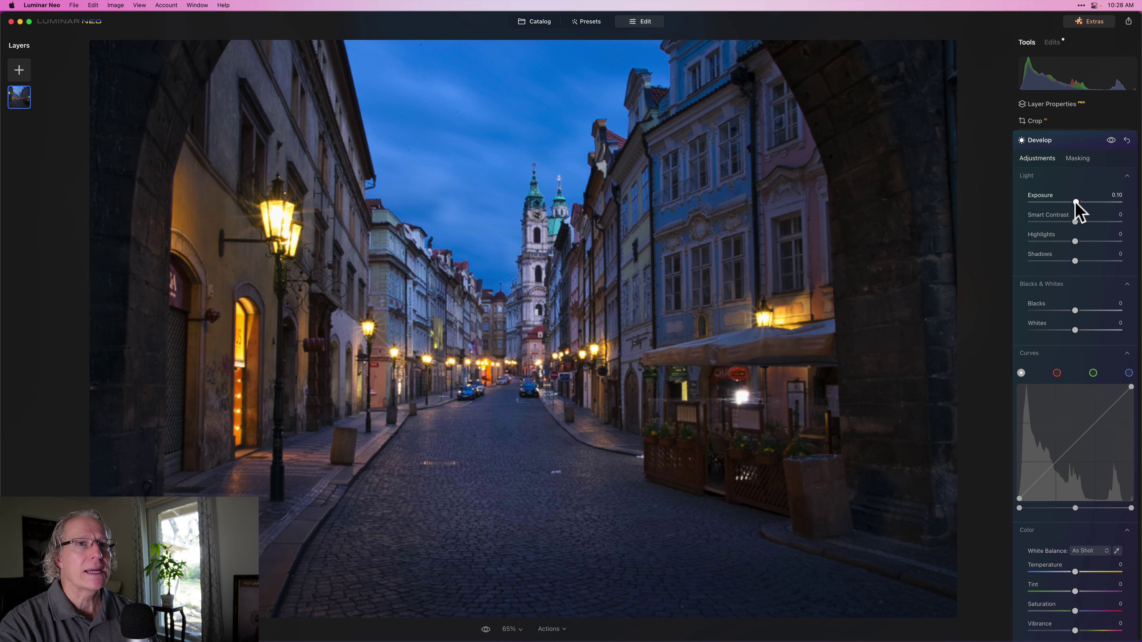
drag(1075, 204, 1078, 204)
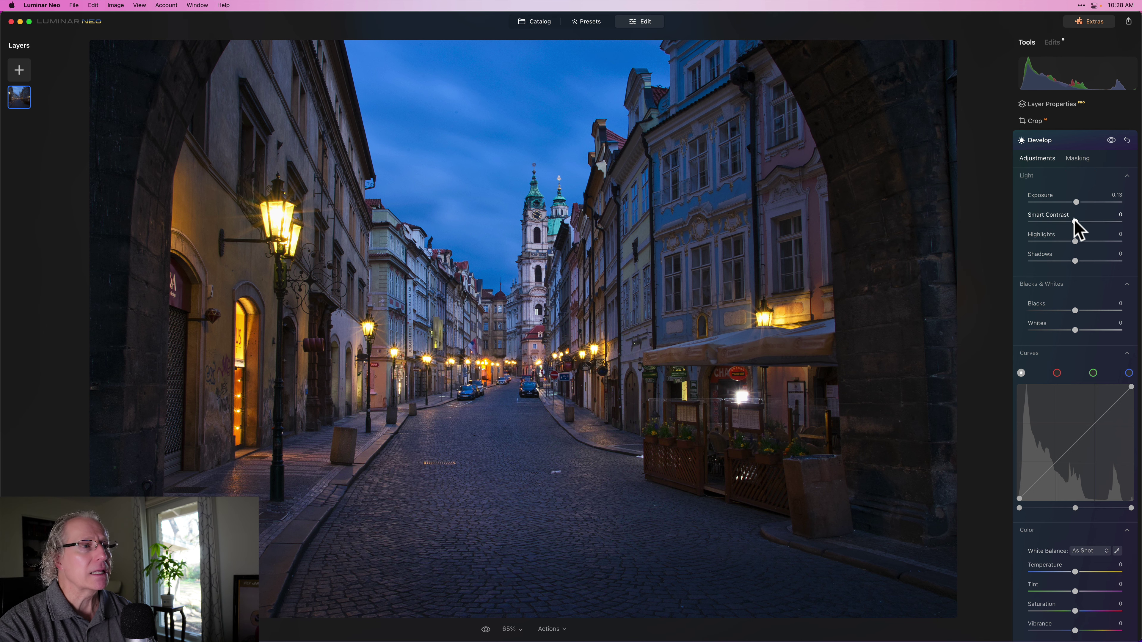
drag(1075, 220, 1078, 223)
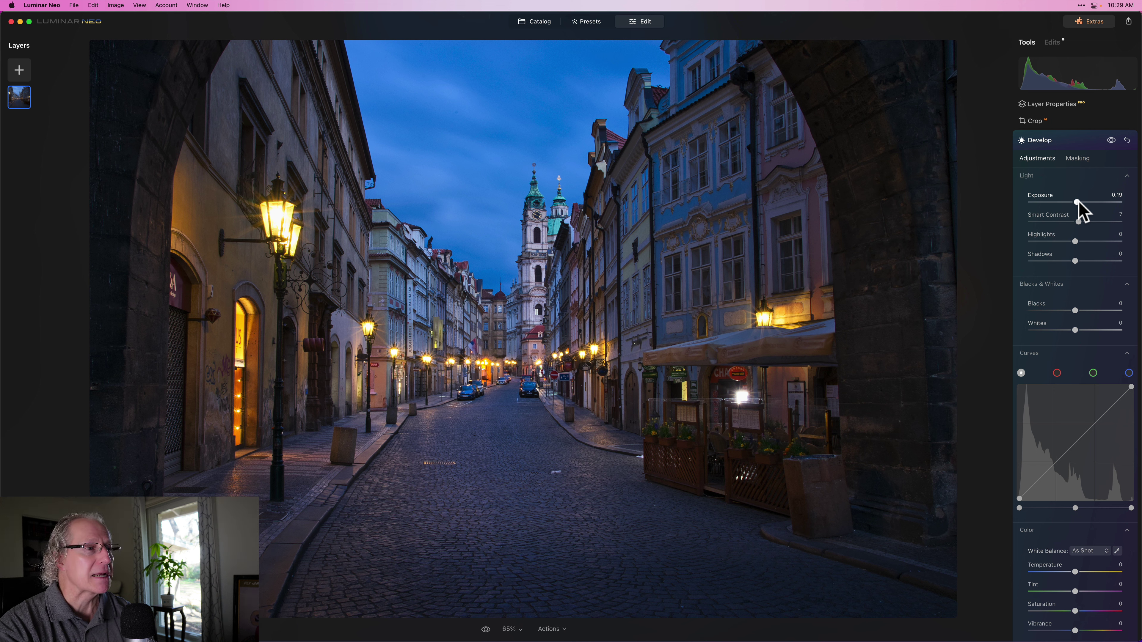
- Warm the street adjustment to Temperature 3, then set Exposure 0.15 and Smart Contrast 12
click(1071, 284)
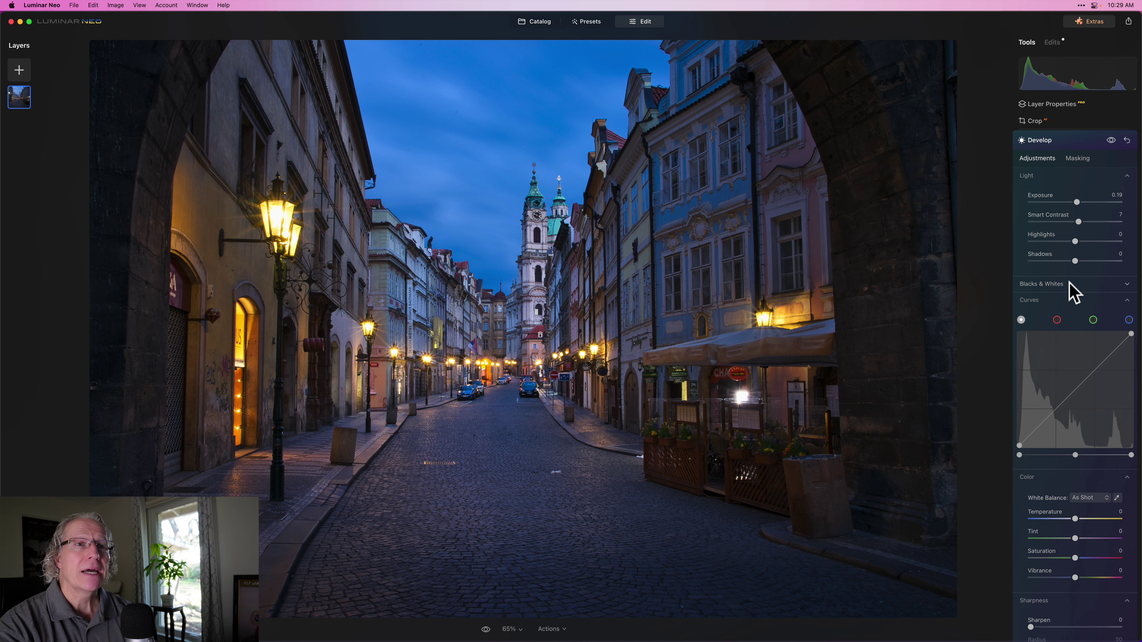
click(1071, 301)
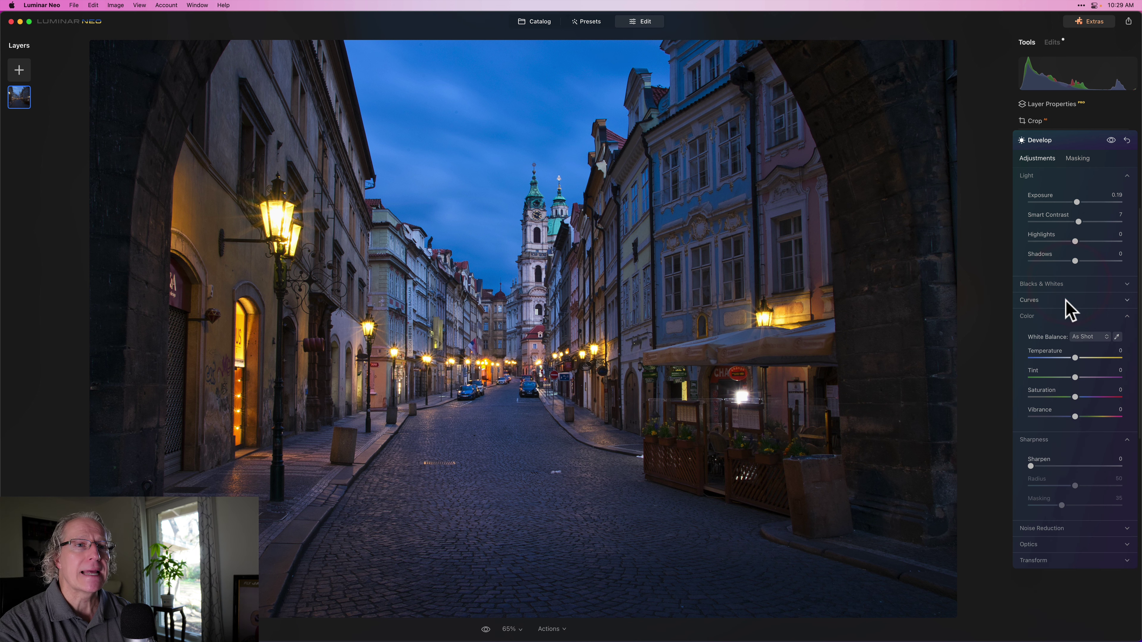
click(1075, 357)
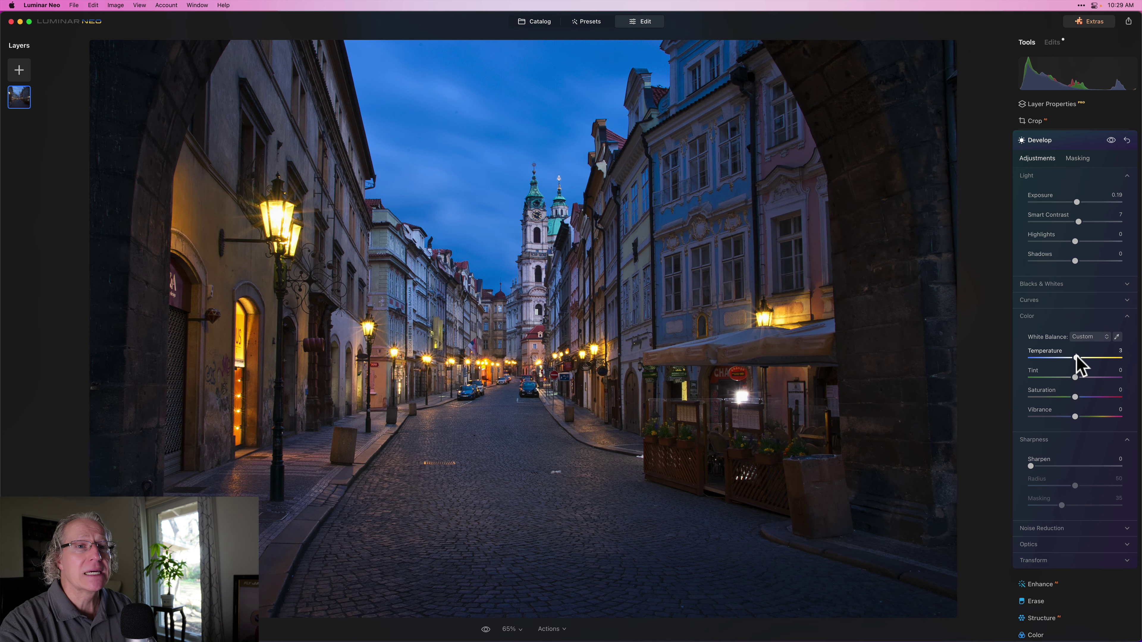
drag(1076, 357, 1085, 357)
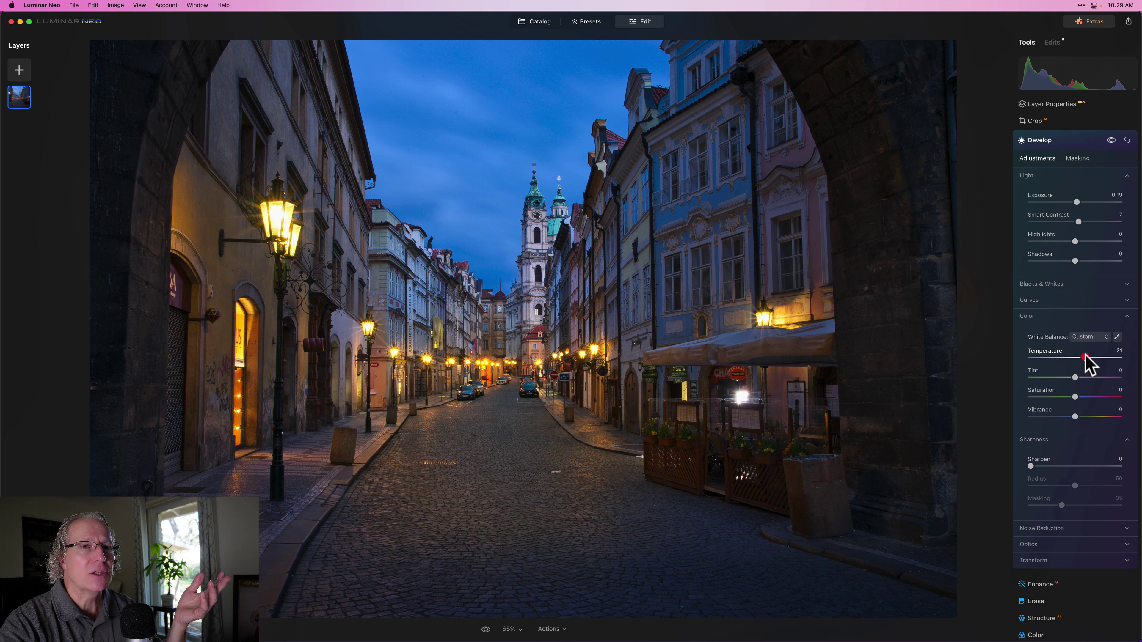
double_click(1085, 357)
drag(1084, 357, 1075, 358)
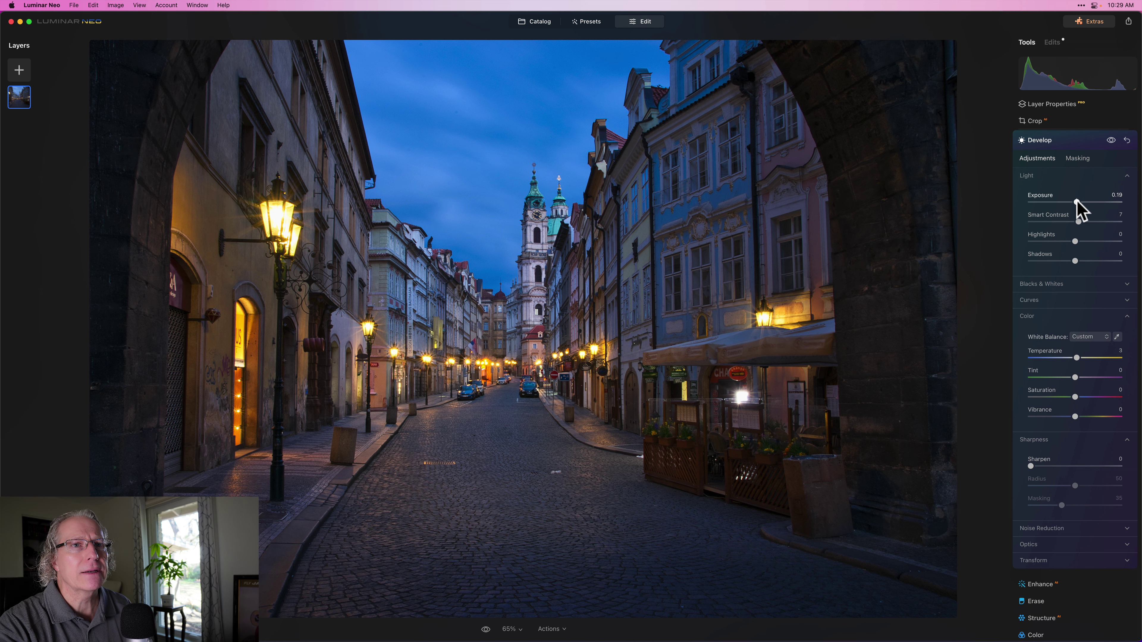
drag(1077, 203, 1077, 203)
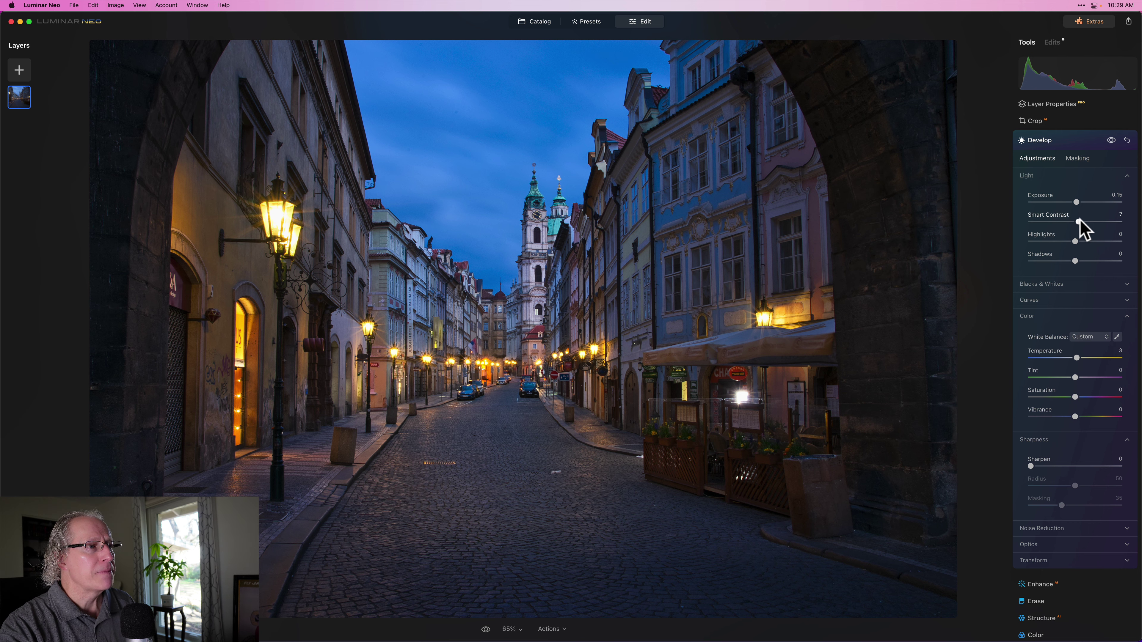
drag(1080, 221, 1082, 221)
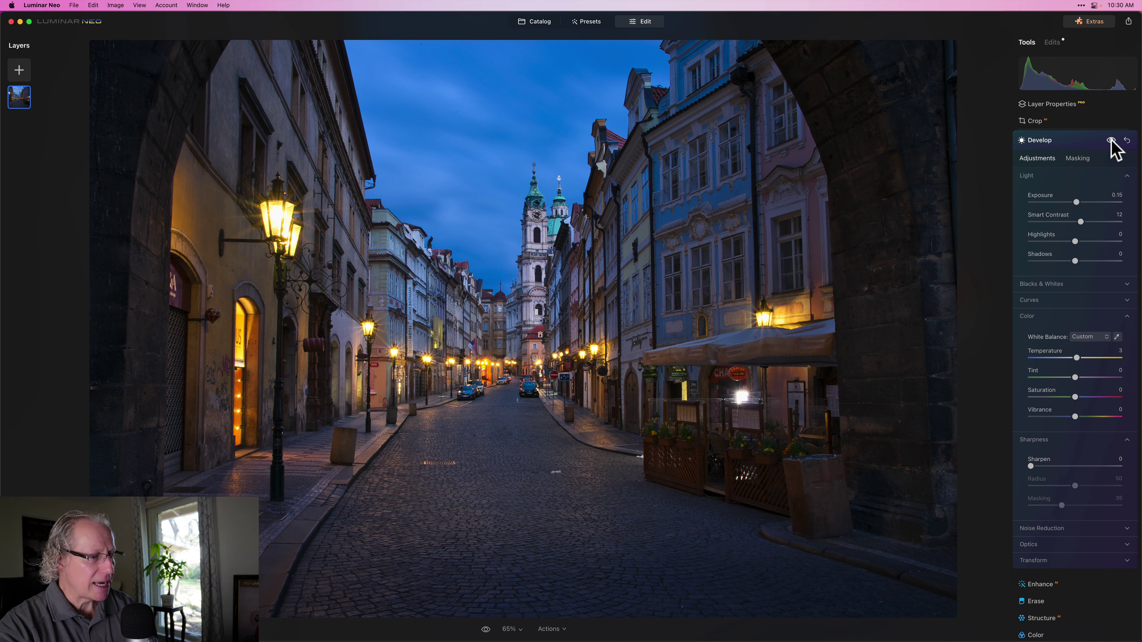
- Add a new Develop adjustment with a soft-feathered linear gradient mask over the right arch
click(1081, 142)
scroll(1025, 263, up, 3)
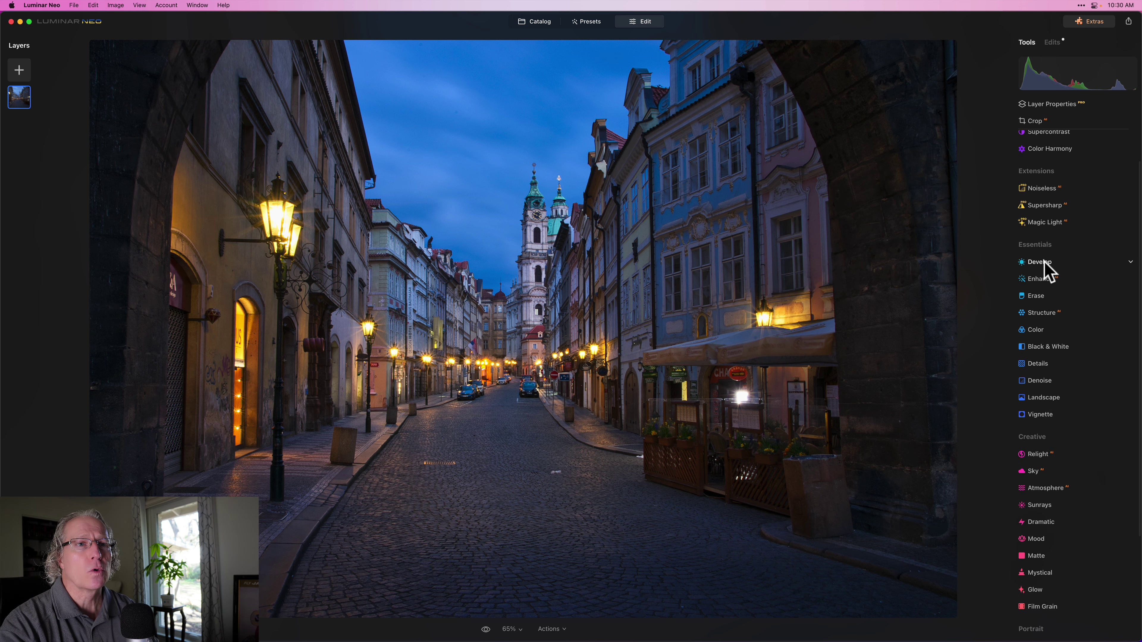
click(1044, 263)
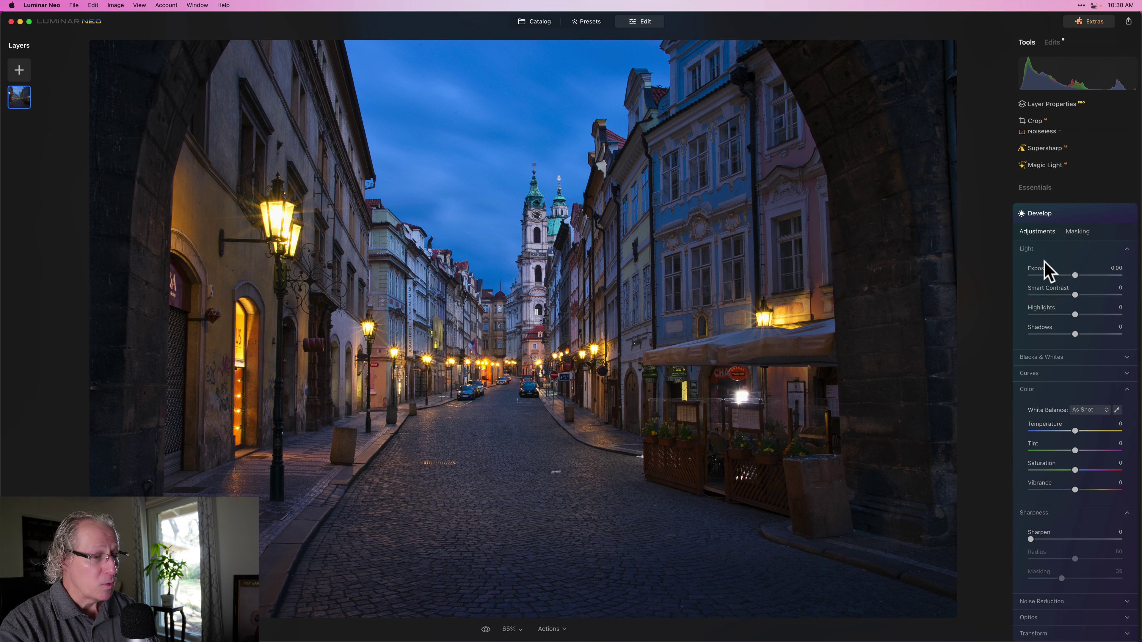
click(1078, 232)
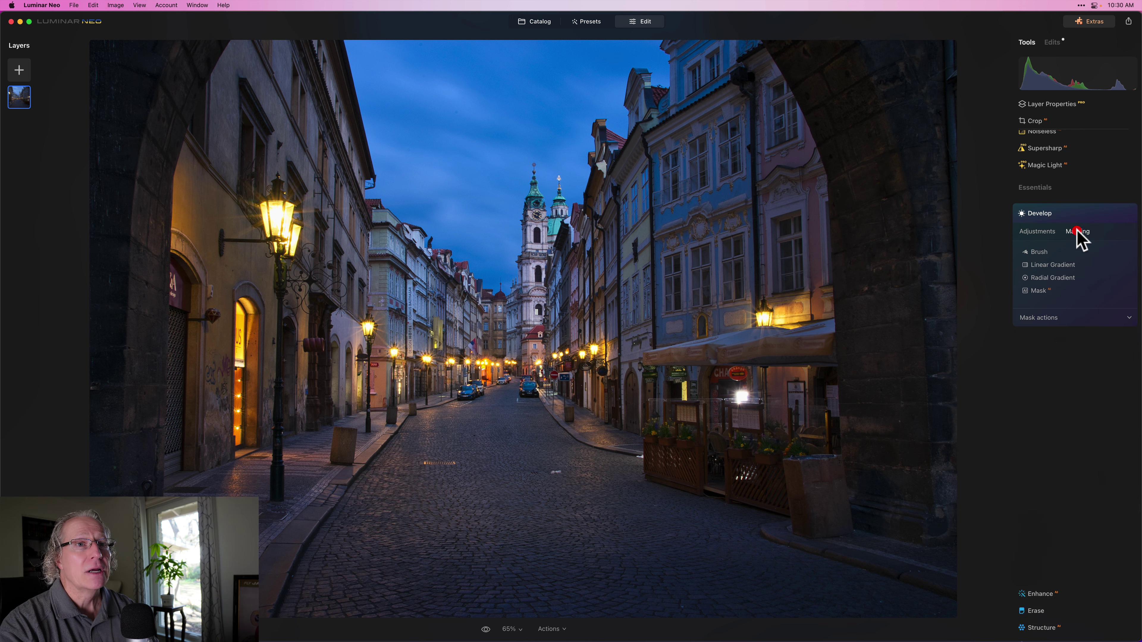
click(1062, 264)
mouse_move(880, 326)
mouse_down()
mouse_move(777, 332)
mouse_move(860, 331)
mouse_up()
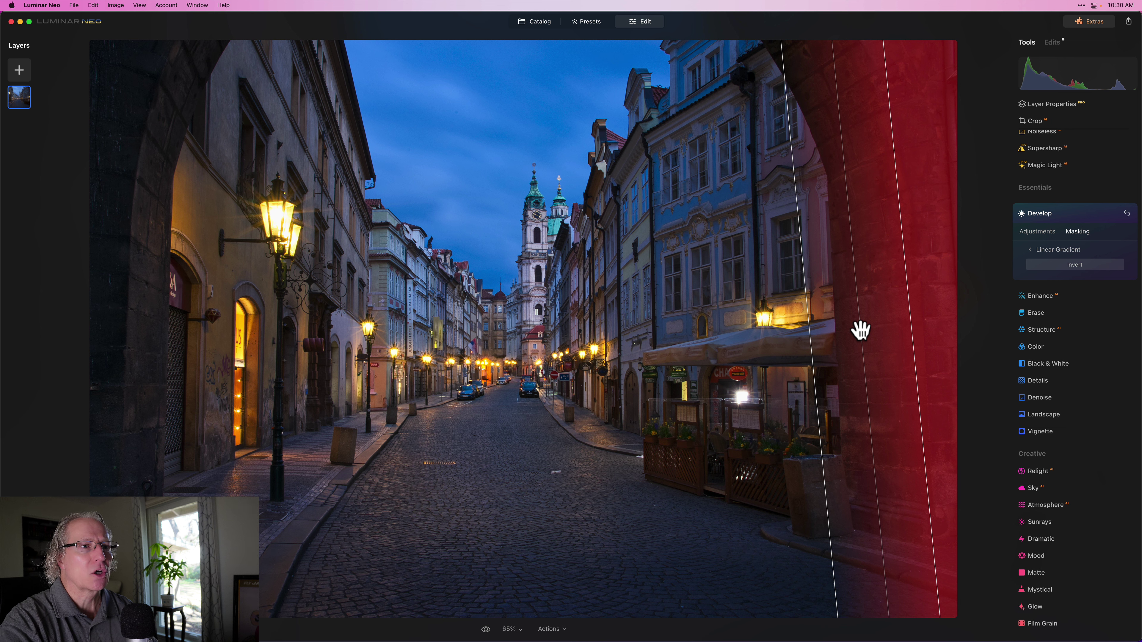
drag(808, 312, 795, 308)
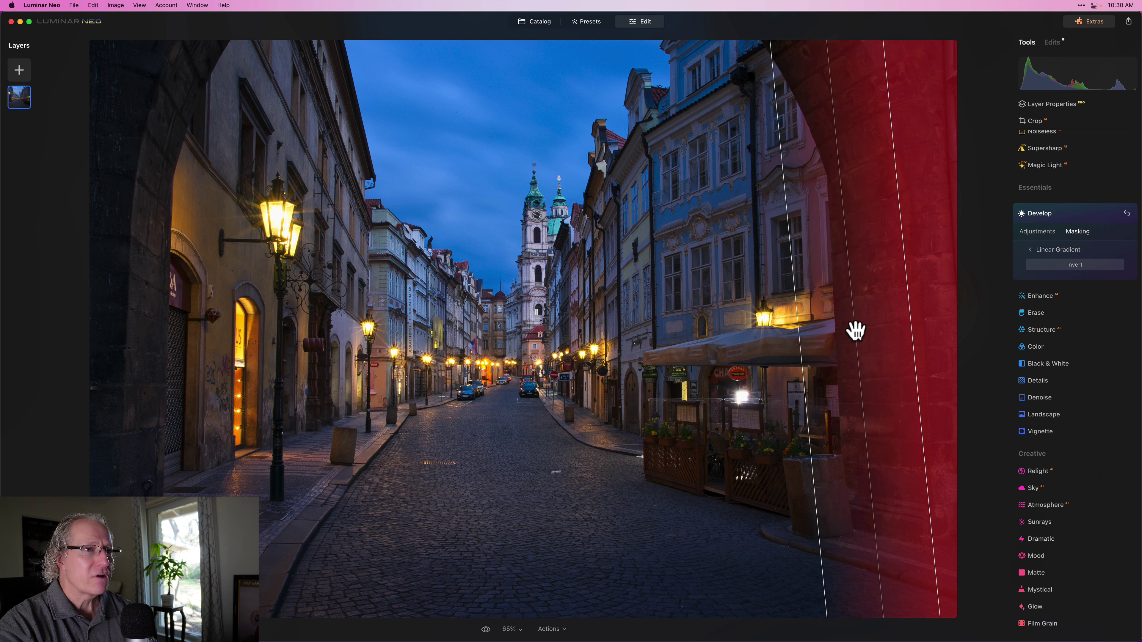
- Darken the right arch edge to Exposure -1.09 and collapse the Develop panel
click(1037, 232)
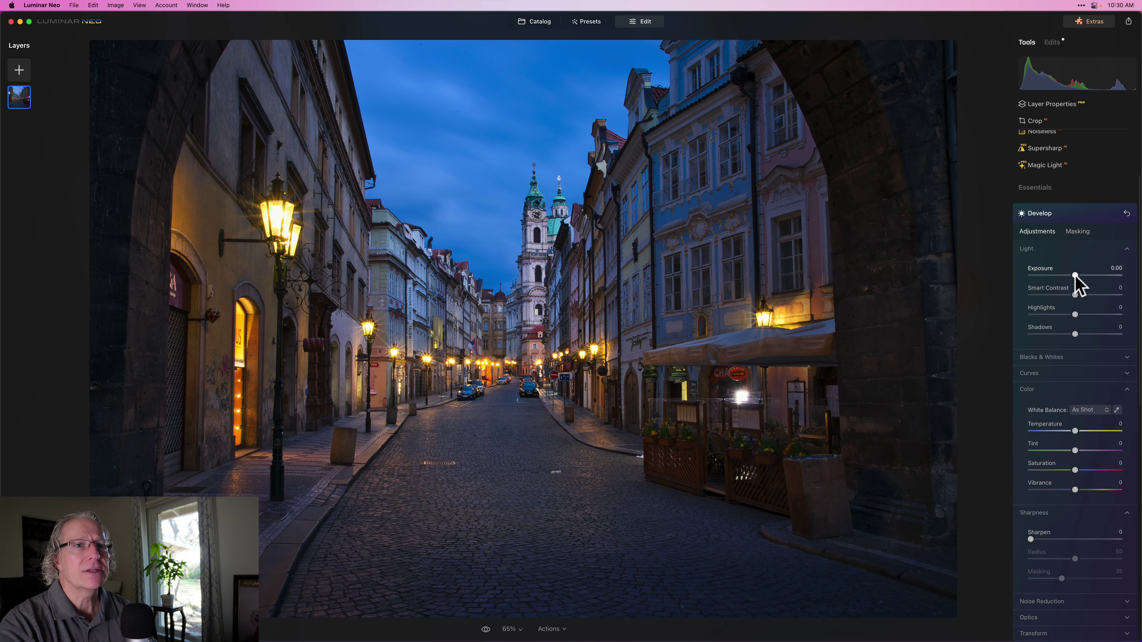
drag(1076, 275, 1069, 287)
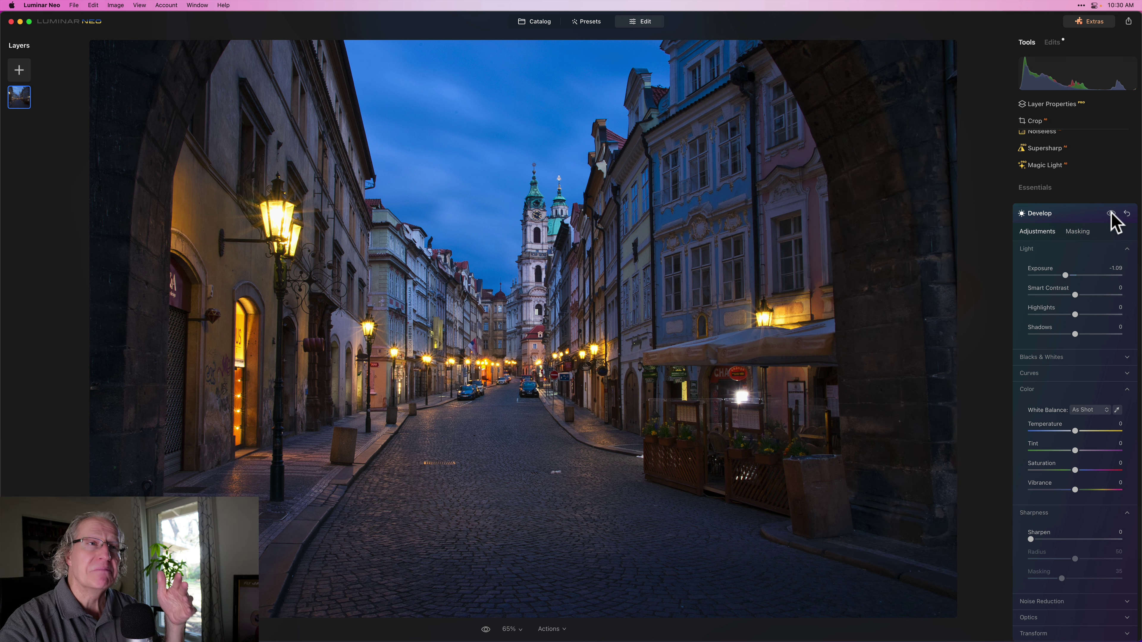
click(1082, 218)
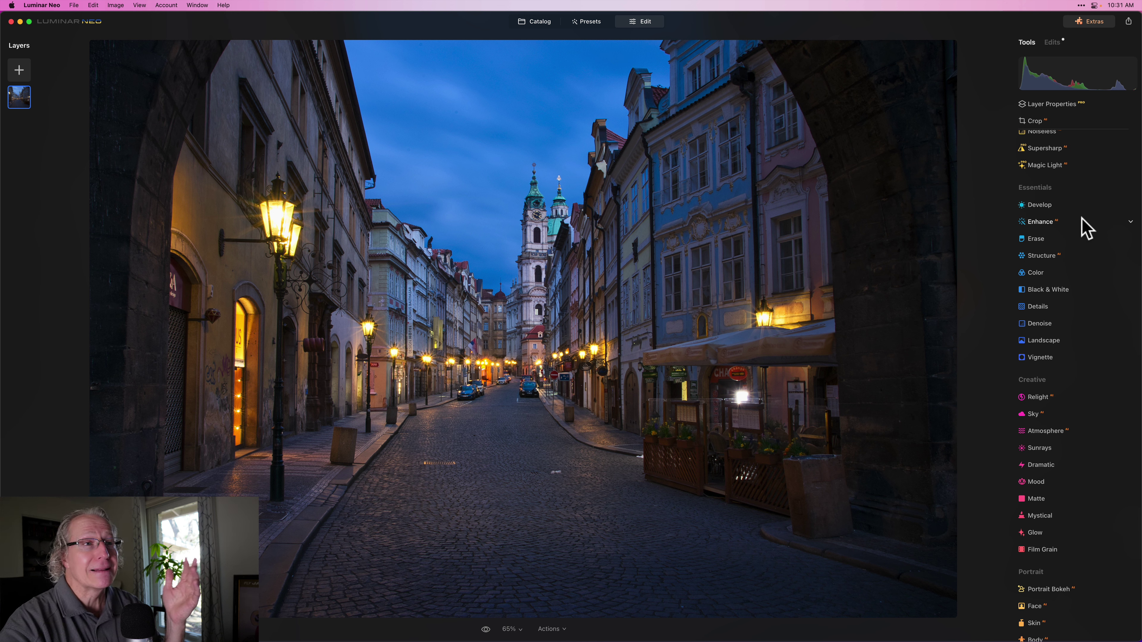
- Add a new Develop adjustment with a linear gradient mask over the left arch, widened and shifted left
click(1048, 206)
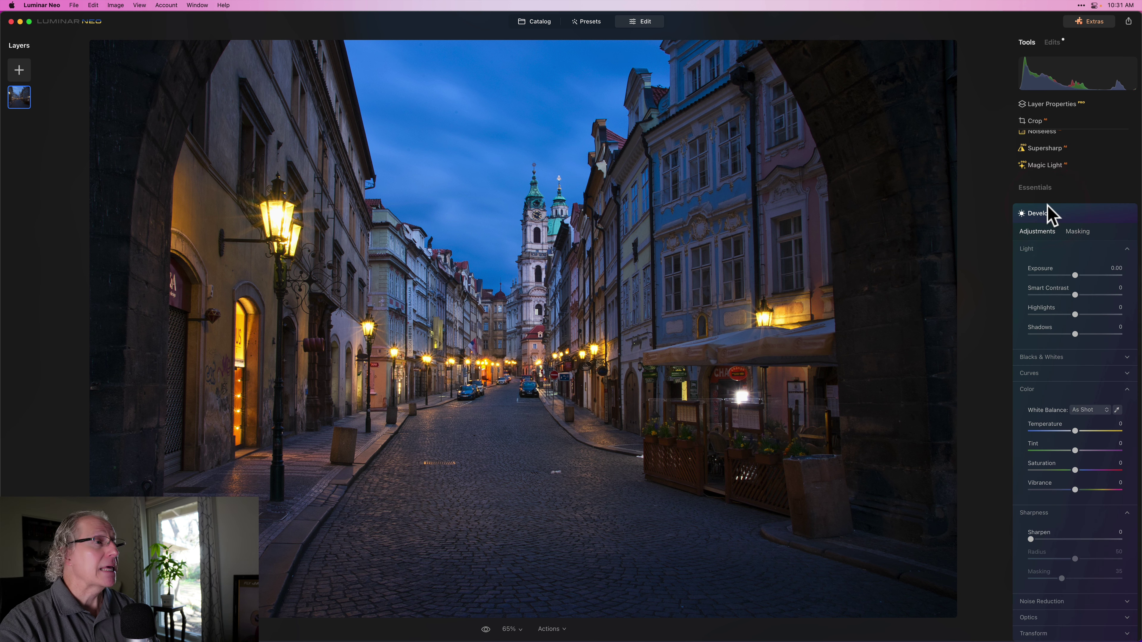
click(1074, 233)
click(1045, 269)
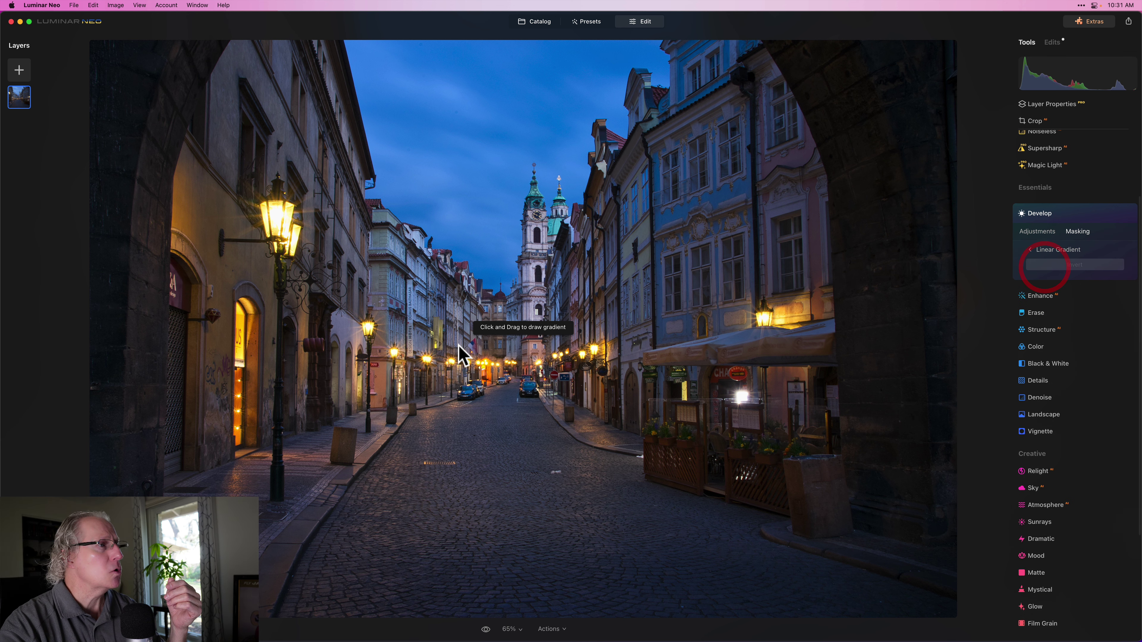
mouse_move(143, 357)
mouse_down()
mouse_move(231, 356)
mouse_move(178, 352)
mouse_up()
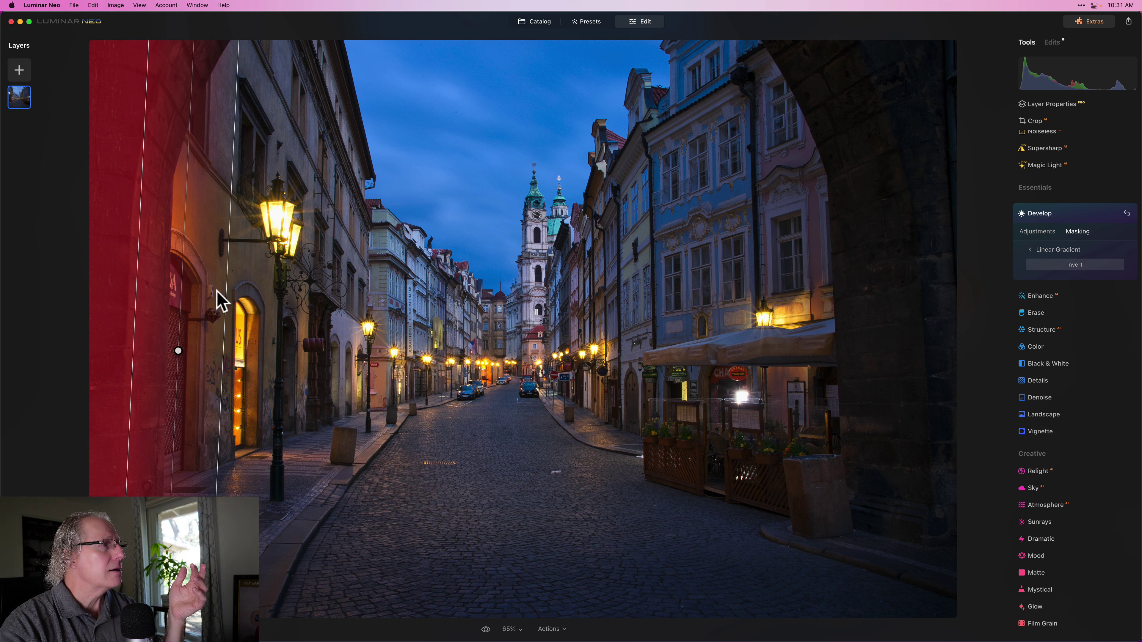
drag(228, 291, 244, 293)
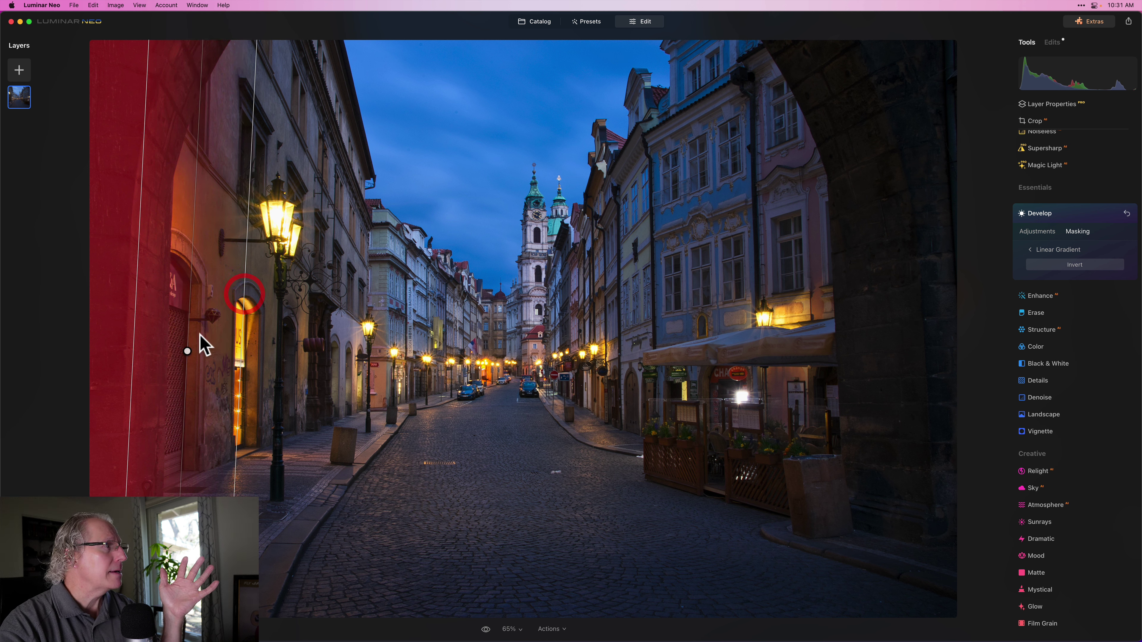
drag(187, 356, 178, 352)
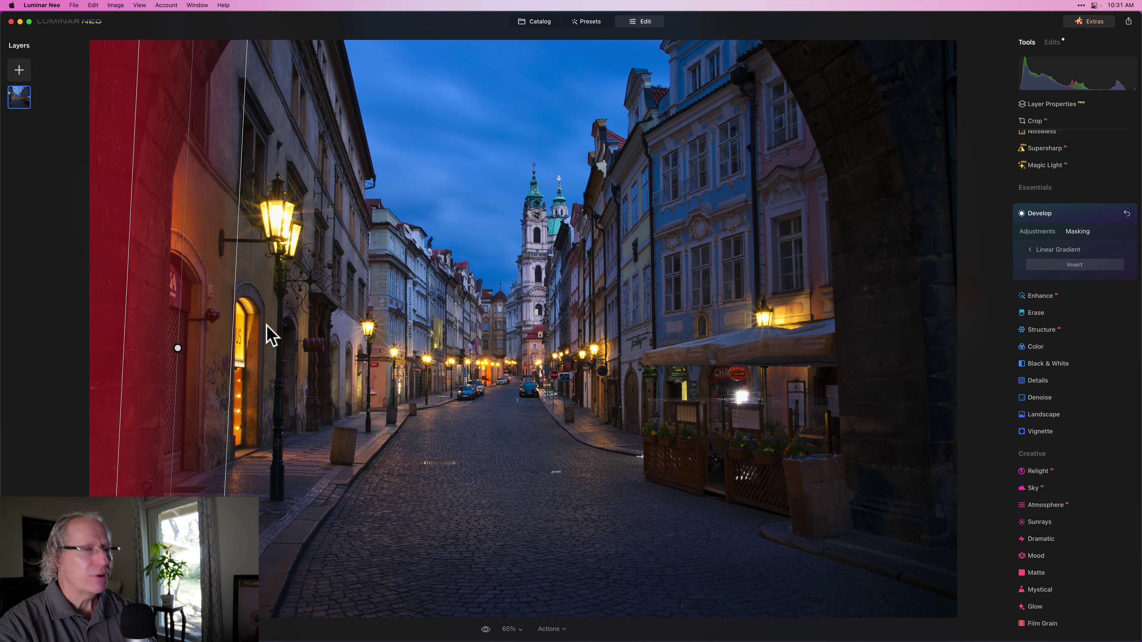
- Set the left arch adjustment's Exposure to -0.77, compare before and after, then collapse Develop
click(1034, 231)
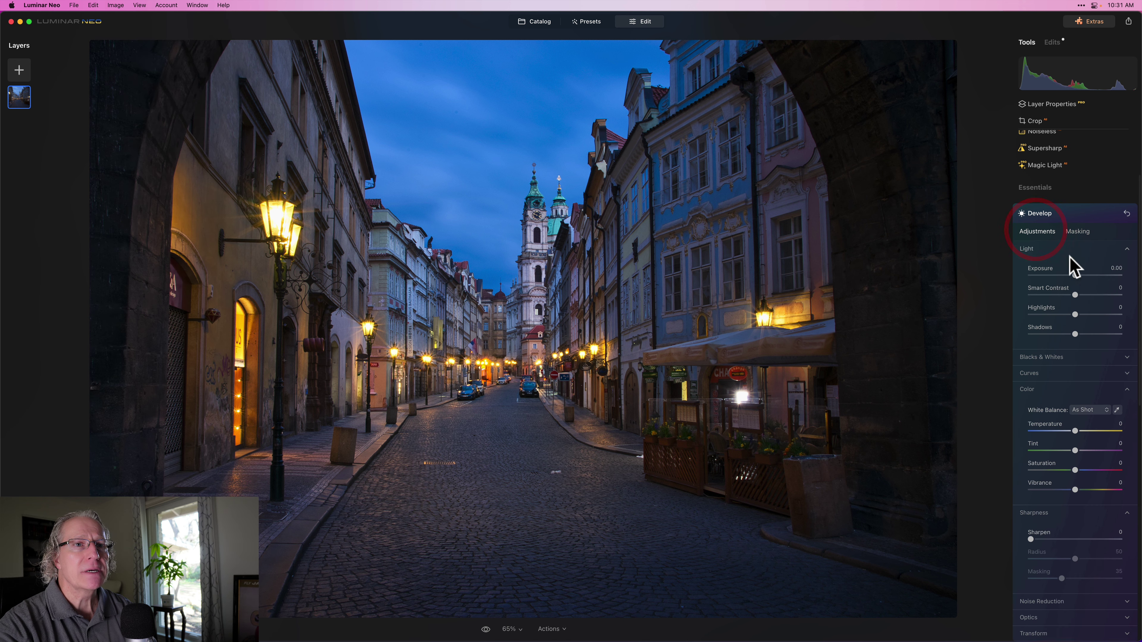
drag(1073, 273, 1071, 273)
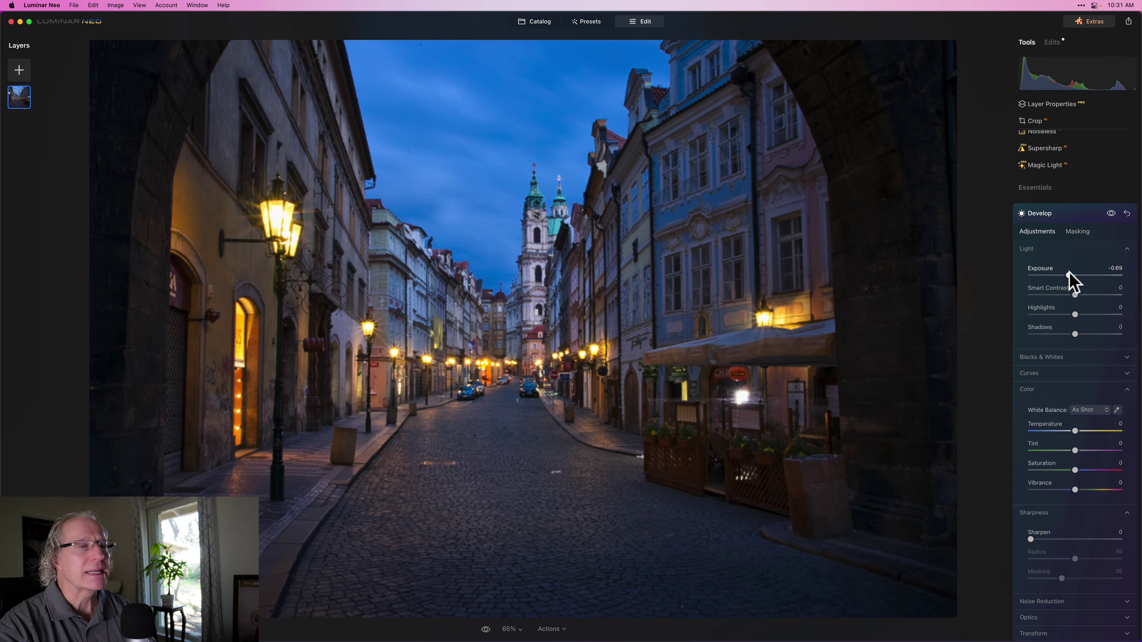
click(1069, 273)
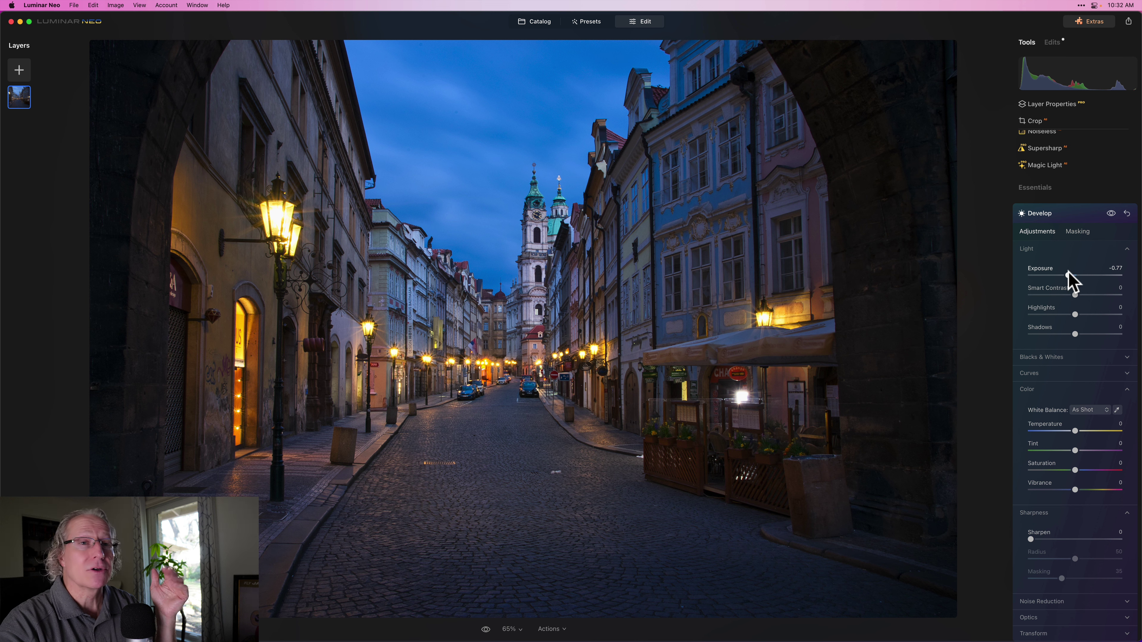
click(1110, 213)
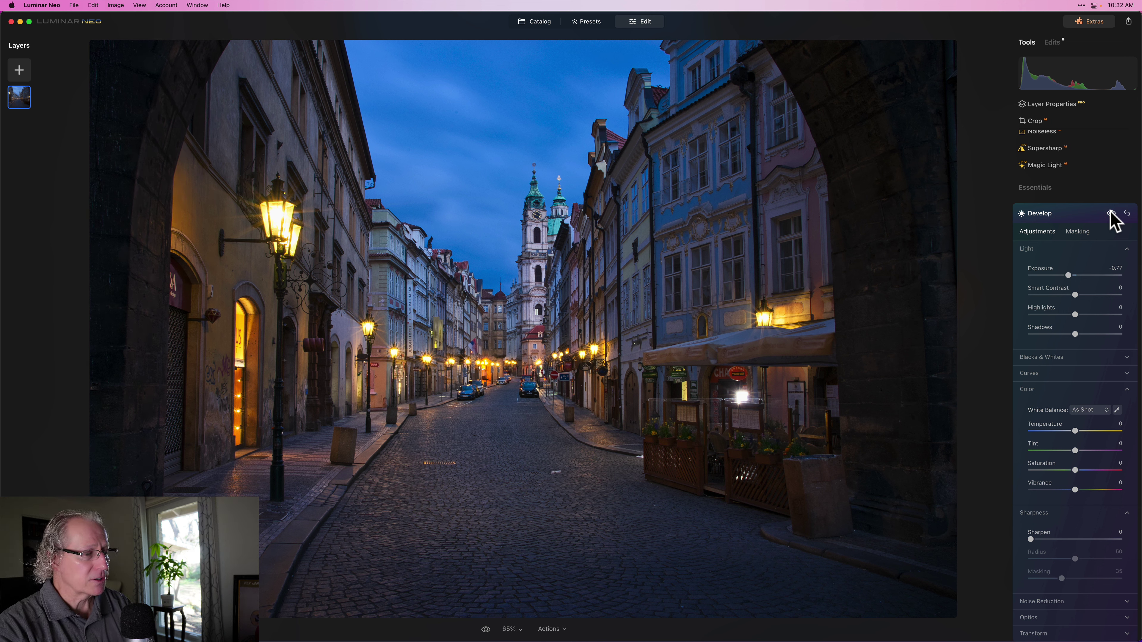
click(1078, 213)
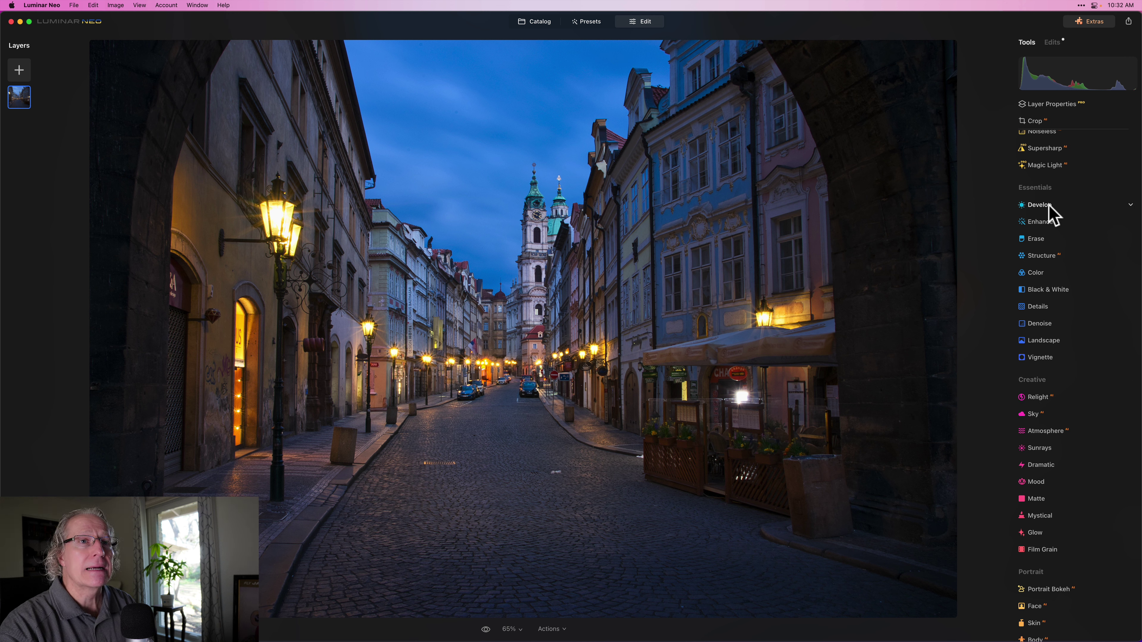
- Add a new Develop adjustment and apply the Mask AI Sky selection
click(1049, 207)
click(1078, 231)
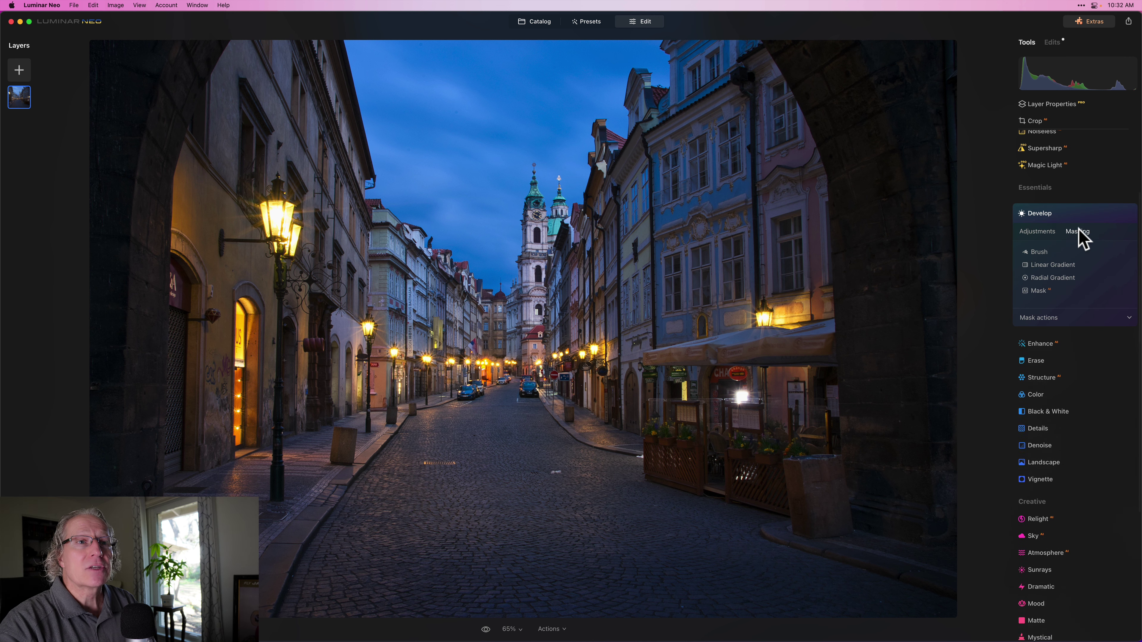
click(1038, 290)
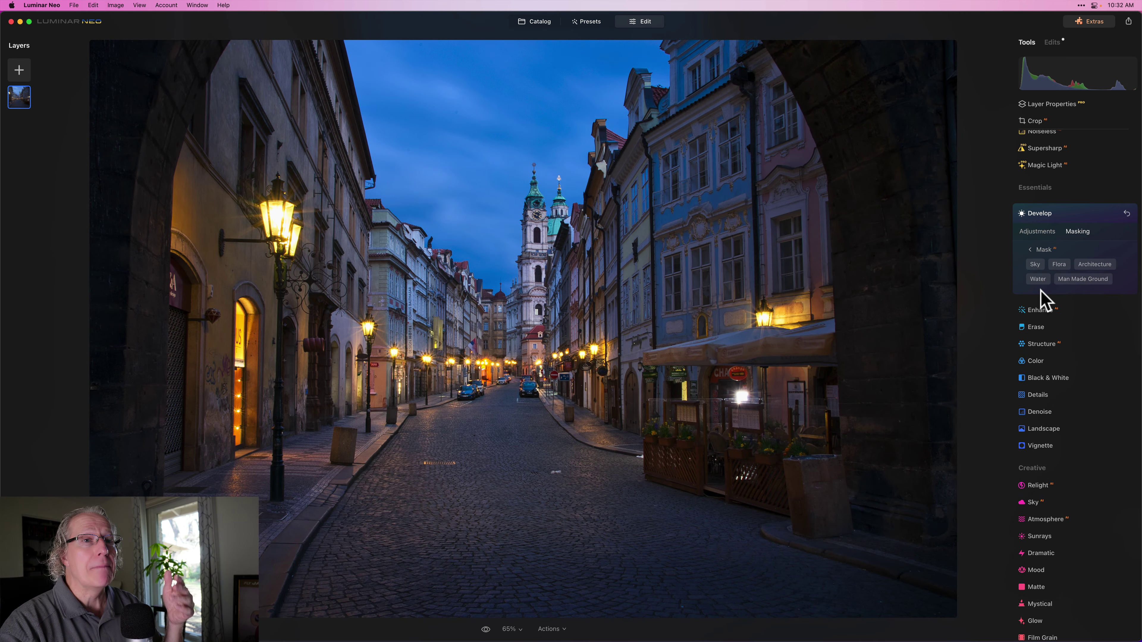
click(1035, 265)
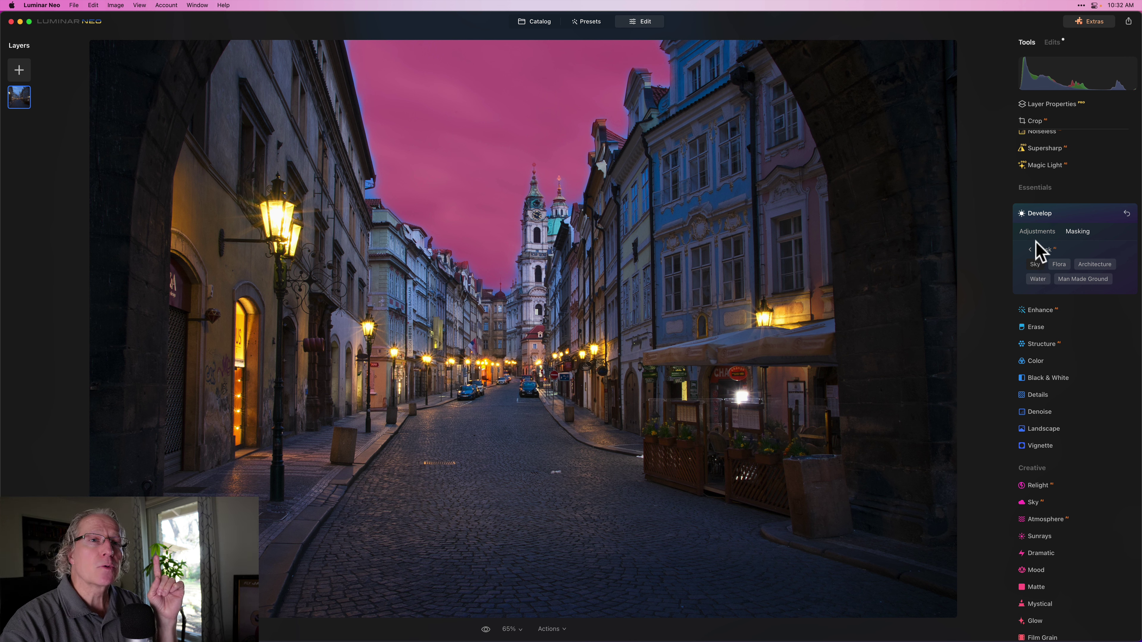
- Switch to a Paint mask brush at Size 52, Softness 100 and Strength 42
click(1031, 249)
click(1036, 258)
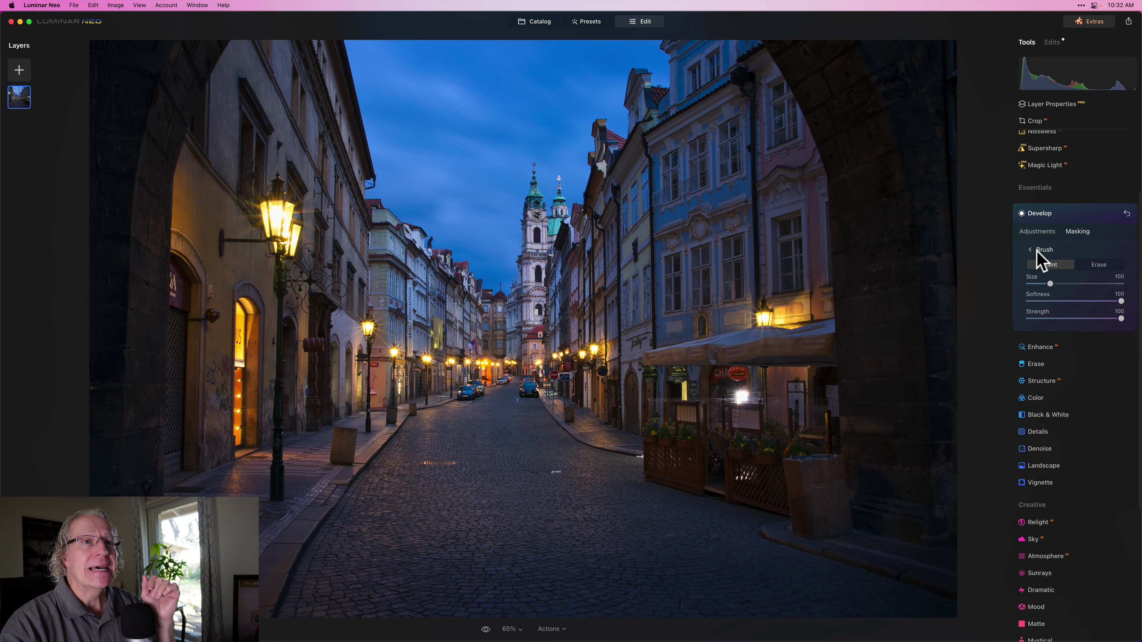
click(1065, 318)
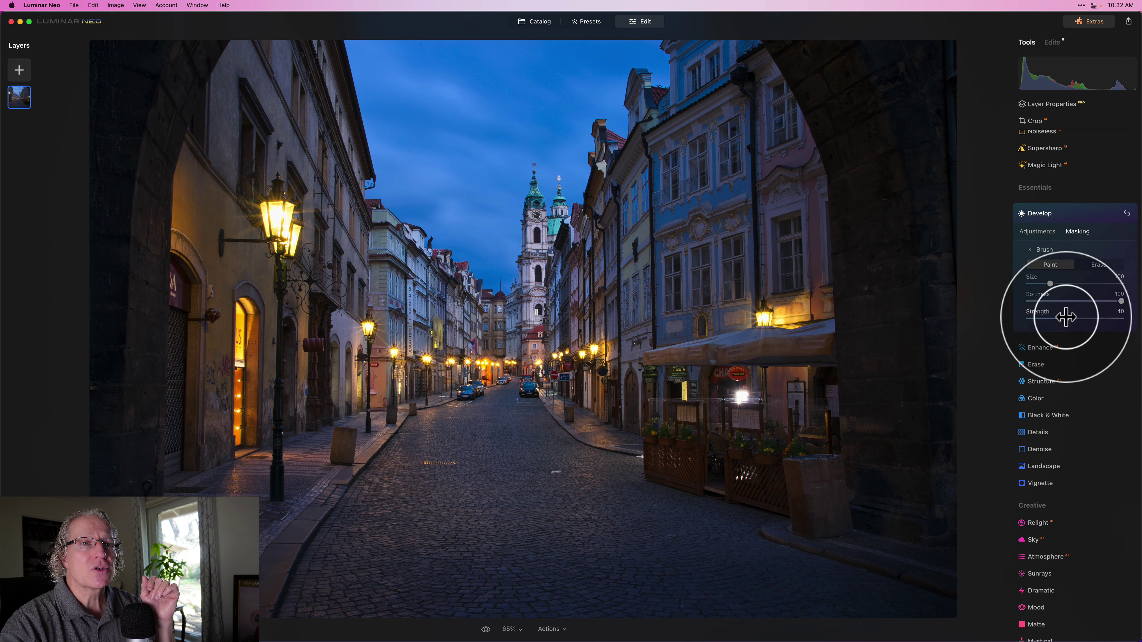
click(1069, 317)
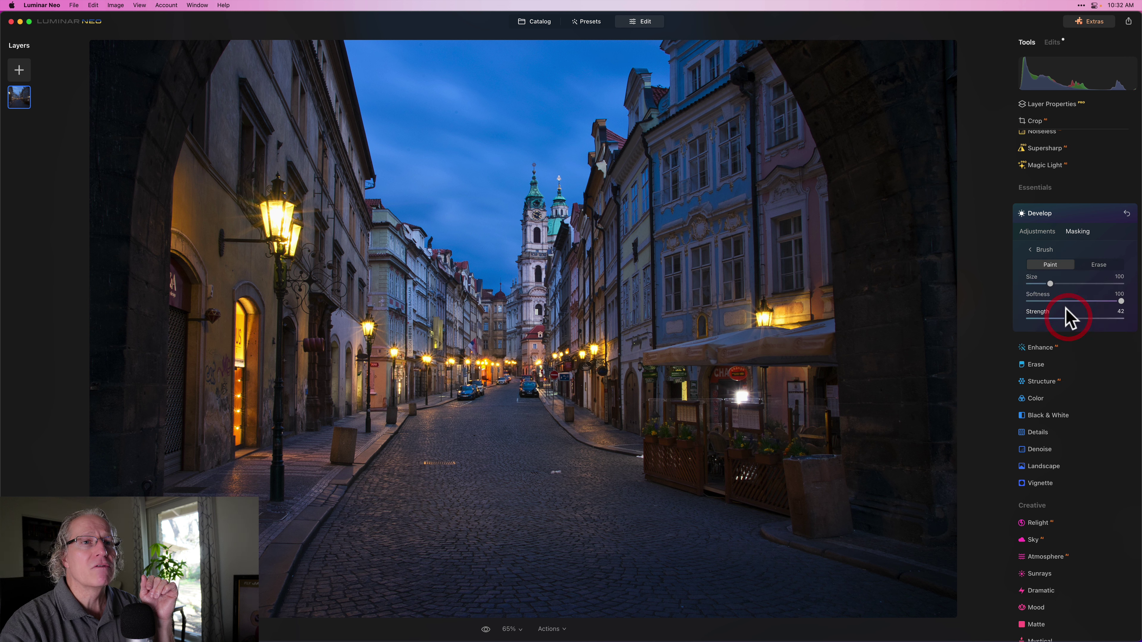
drag(1050, 283, 1039, 283)
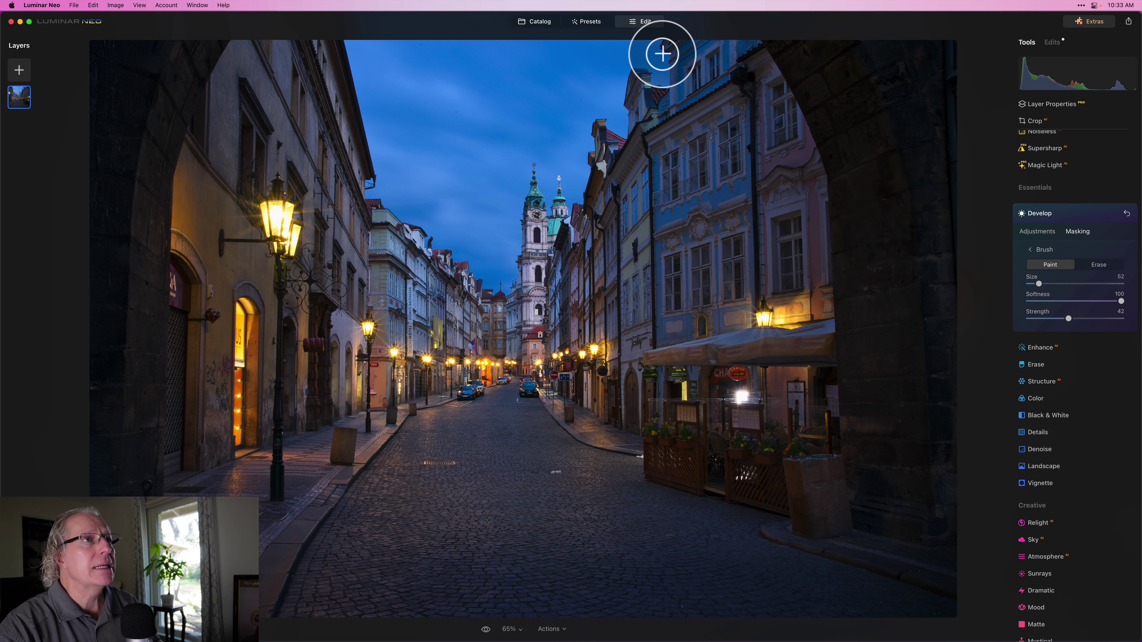
- Brush over the sky above the street, including the lower sky, to paint it into the mask
mouse_move(662, 53)
mouse_down()
mouse_move(666, 88)
mouse_move(647, 68)
mouse_move(631, 74)
mouse_move(626, 136)
mouse_move(603, 120)
mouse_move(622, 129)
mouse_move(635, 61)
mouse_move(666, 79)
mouse_move(663, 41)
mouse_move(663, 76)
mouse_move(644, 62)
mouse_move(627, 130)
mouse_move(592, 123)
mouse_move(582, 201)
mouse_move(570, 213)
mouse_move(561, 183)
mouse_move(560, 209)
mouse_up()
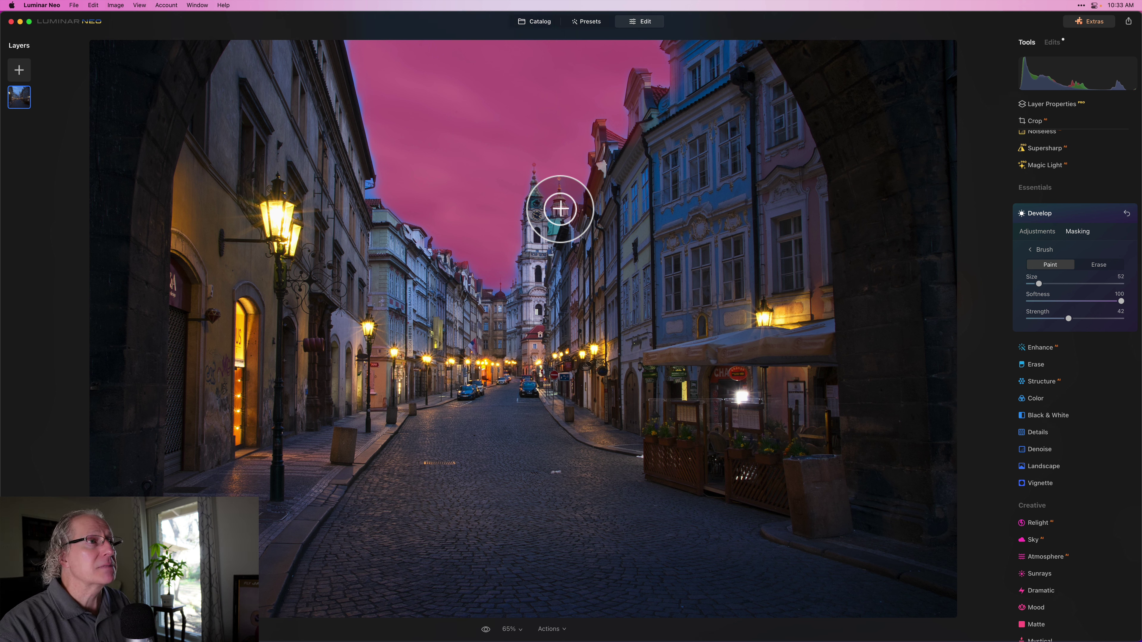
drag(560, 209, 559, 206)
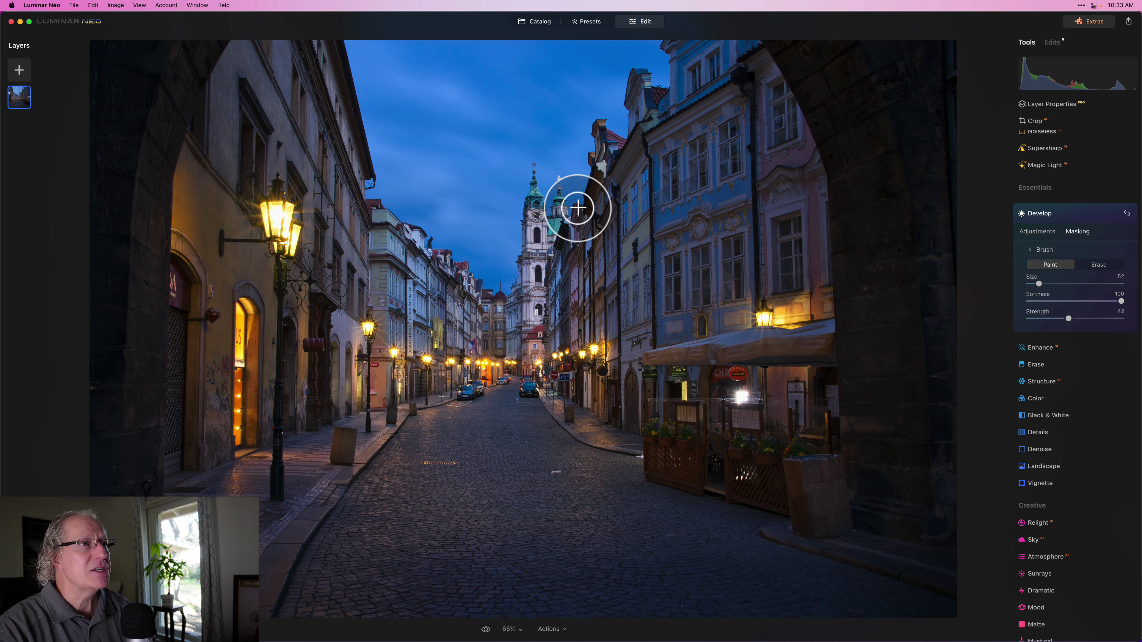
mouse_move(577, 208)
mouse_down()
mouse_move(545, 212)
mouse_move(556, 202)
mouse_move(545, 169)
mouse_move(529, 191)
mouse_move(528, 177)
mouse_move(524, 192)
mouse_move(571, 206)
mouse_move(583, 195)
mouse_move(597, 114)
mouse_move(619, 131)
mouse_move(627, 78)
mouse_move(640, 60)
mouse_move(666, 79)
mouse_move(666, 45)
mouse_move(665, 71)
mouse_move(635, 74)
mouse_move(627, 120)
mouse_move(610, 124)
mouse_move(558, 203)
mouse_move(548, 177)
mouse_move(533, 175)
mouse_move(510, 287)
mouse_up()
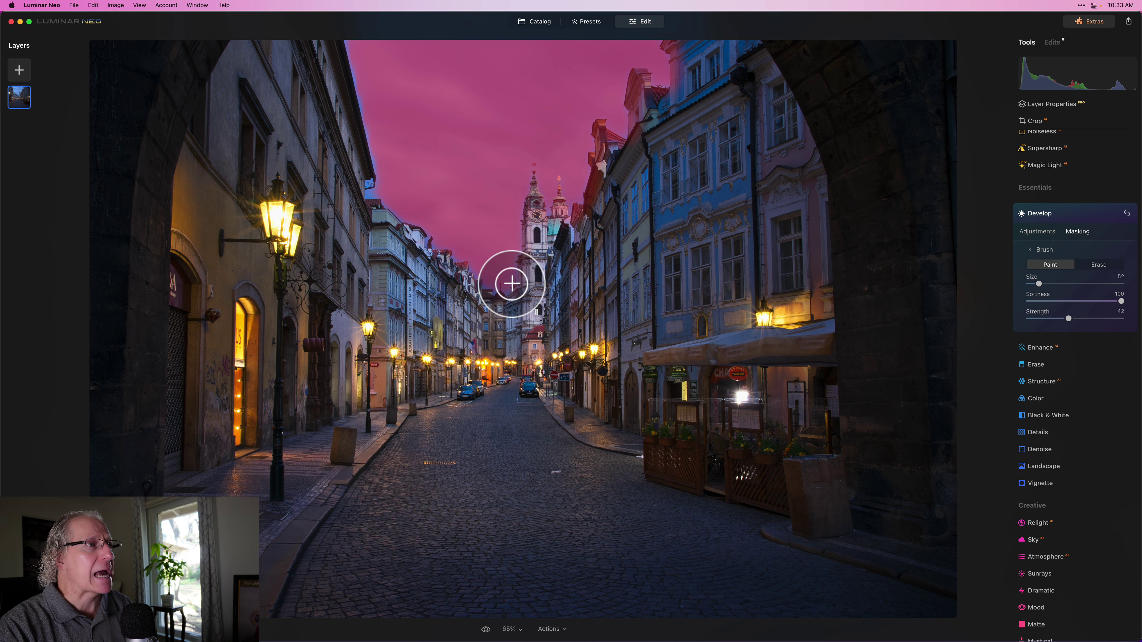
mouse_move(511, 284)
mouse_down()
mouse_move(471, 268)
mouse_move(491, 281)
mouse_move(513, 263)
mouse_move(517, 227)
mouse_move(465, 266)
mouse_move(370, 181)
mouse_move(372, 197)
mouse_move(373, 146)
mouse_move(341, 33)
mouse_move(377, 119)
mouse_move(349, 84)
mouse_move(344, 41)
mouse_move(383, 133)
mouse_move(374, 193)
mouse_up()
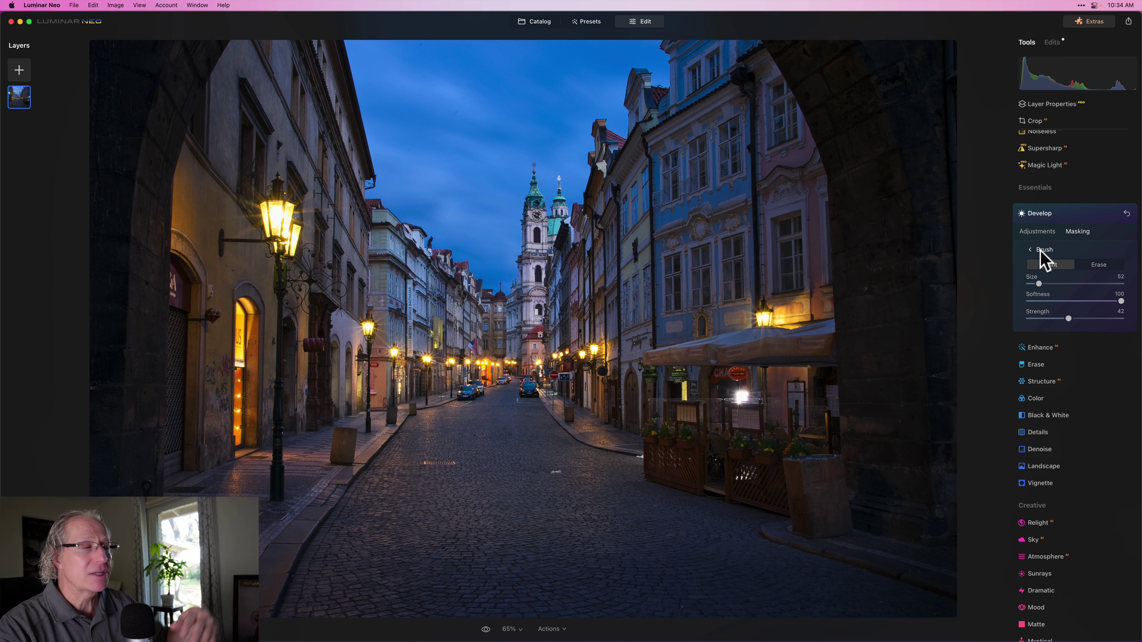
- Set the sky adjustment to Exposure -0.38, Temperature -14 and Tint 16
click(1038, 233)
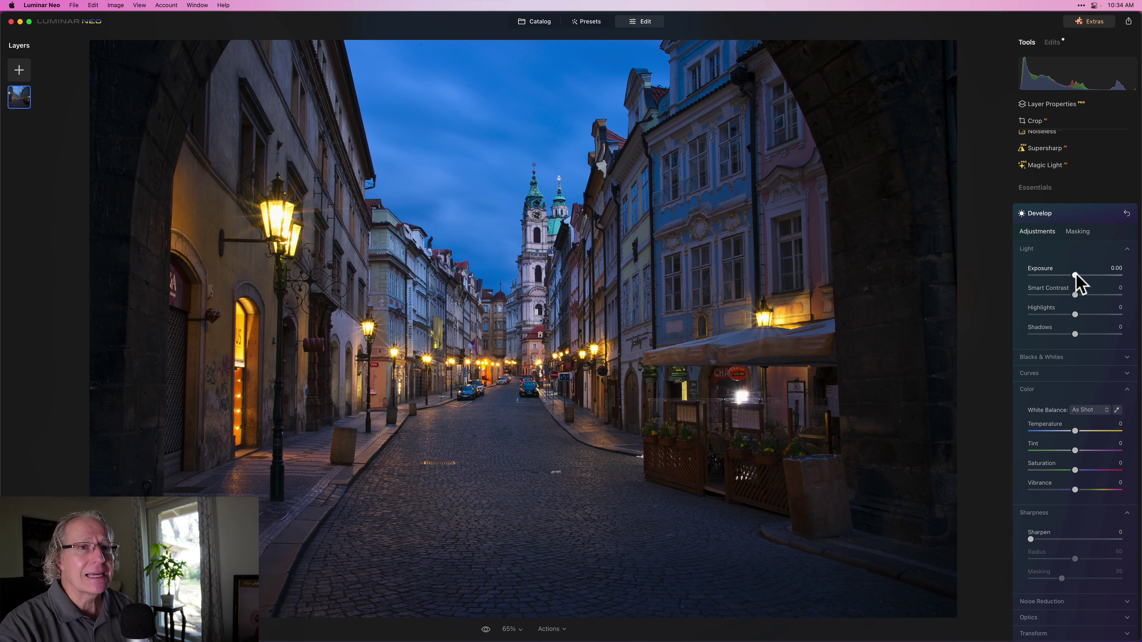
drag(1076, 276, 1071, 277)
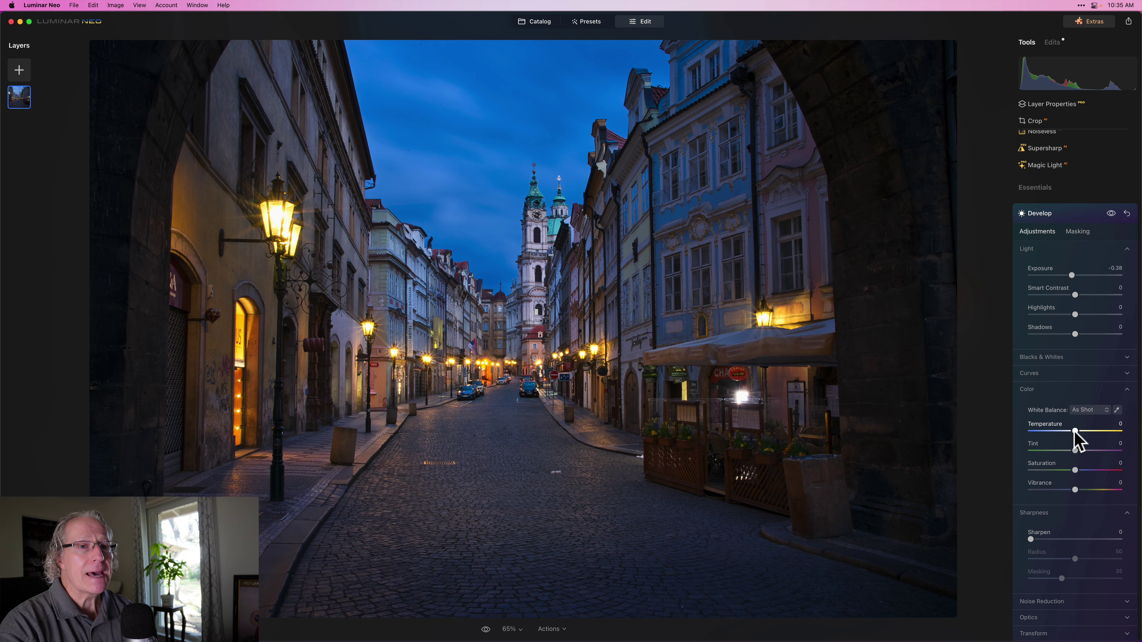
drag(1075, 431, 1084, 451)
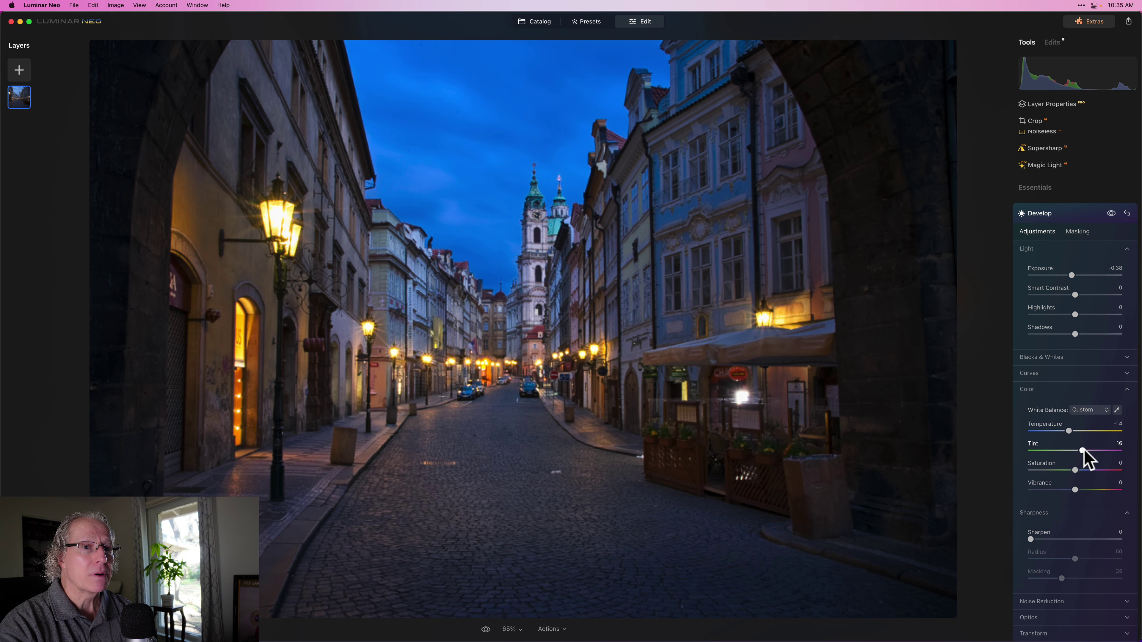
- Compare the sky edit before and after, then push Tint toward magenta to 28
click(1111, 214)
click(1111, 214)
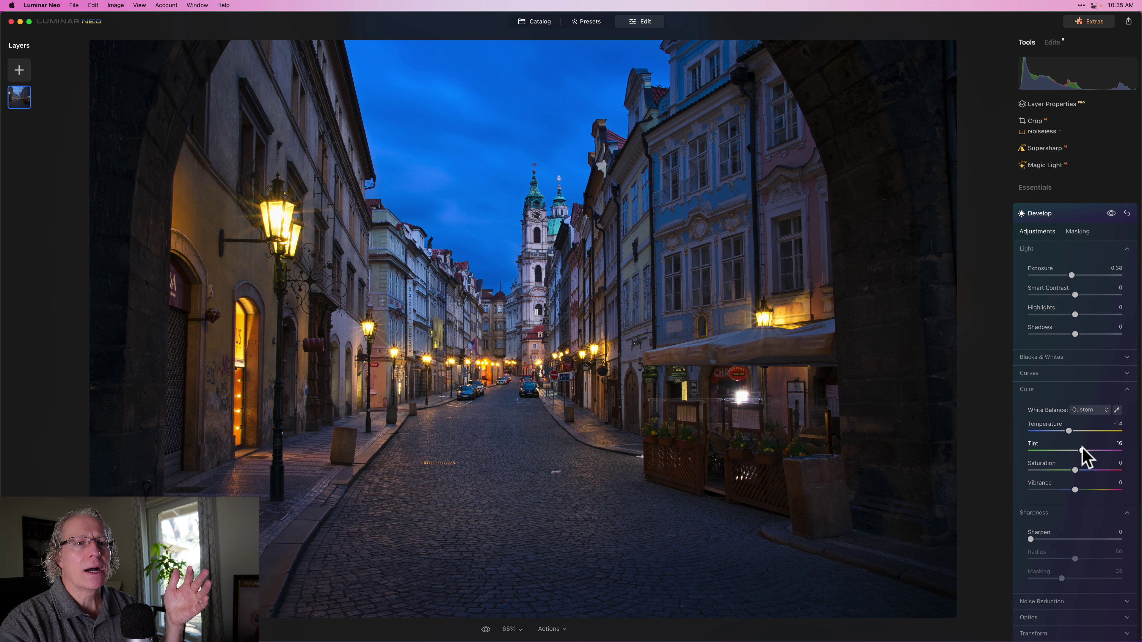
drag(1081, 450, 1119, 450)
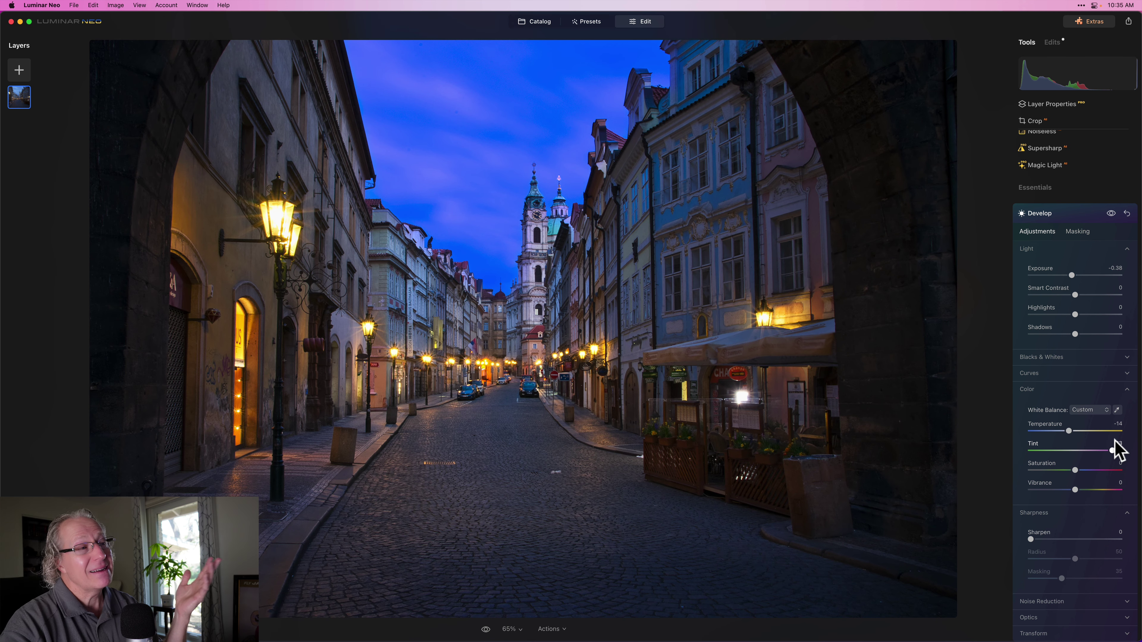
drag(1115, 450, 1088, 449)
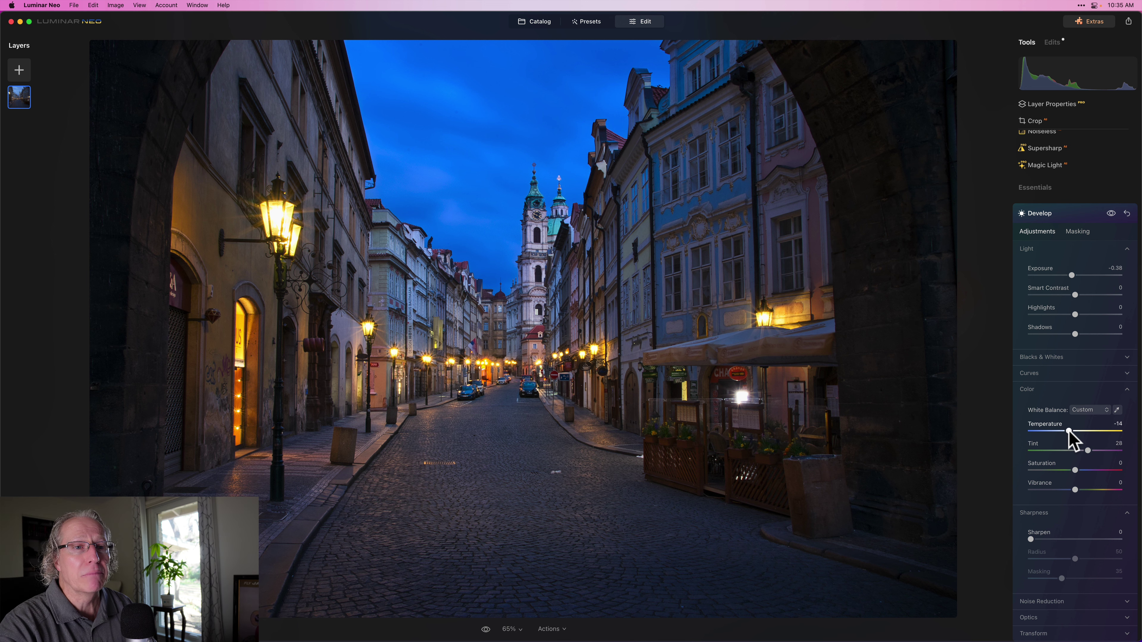
- Set Temperature to -10 and Exposure to -0.34, compare again, and collapse Develop
drag(1068, 431, 1071, 431)
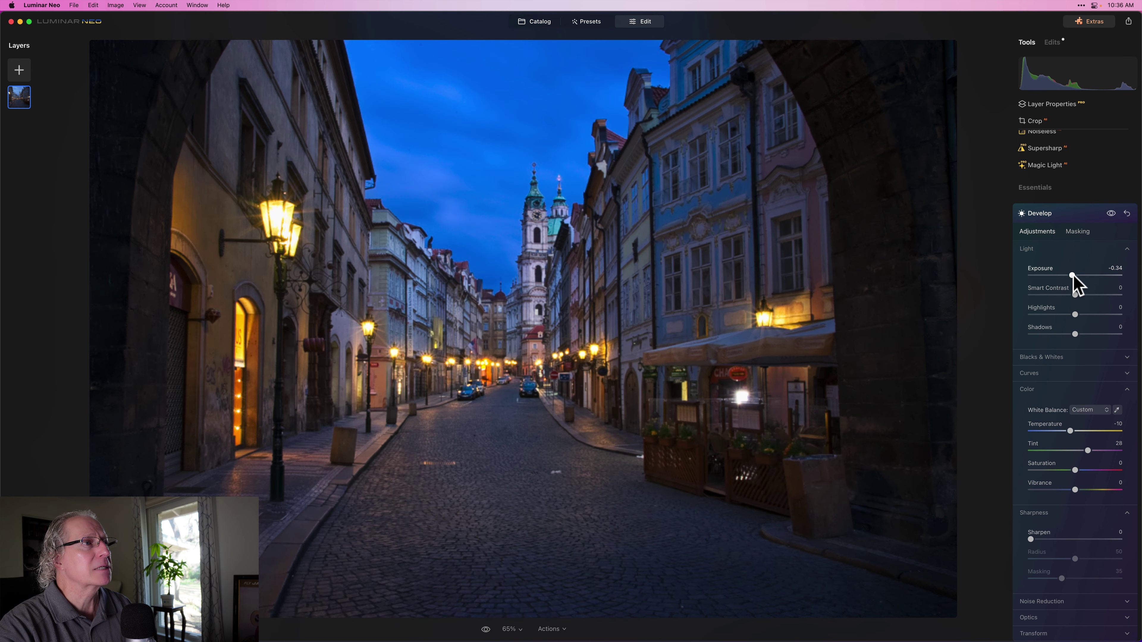
drag(1072, 275, 1072, 275)
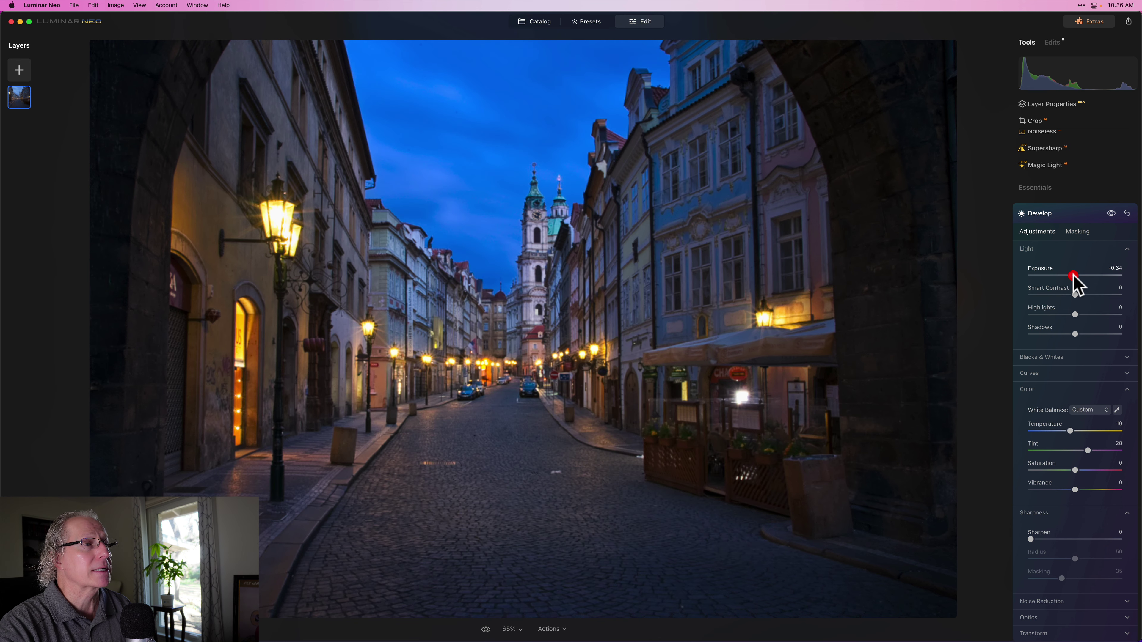
click(1111, 213)
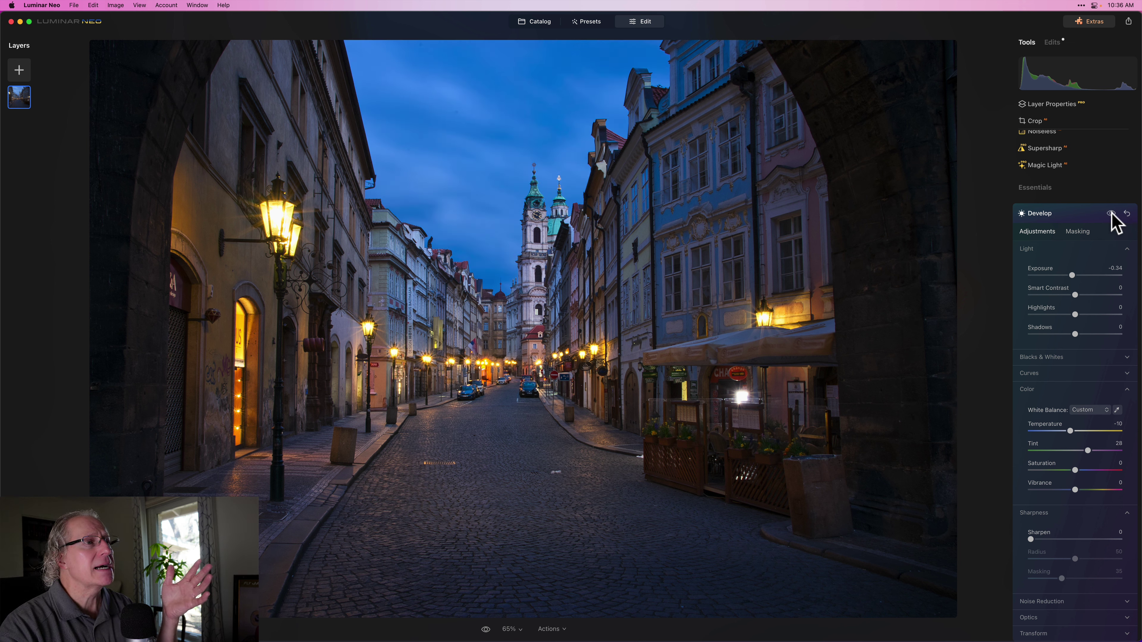
click(1111, 213)
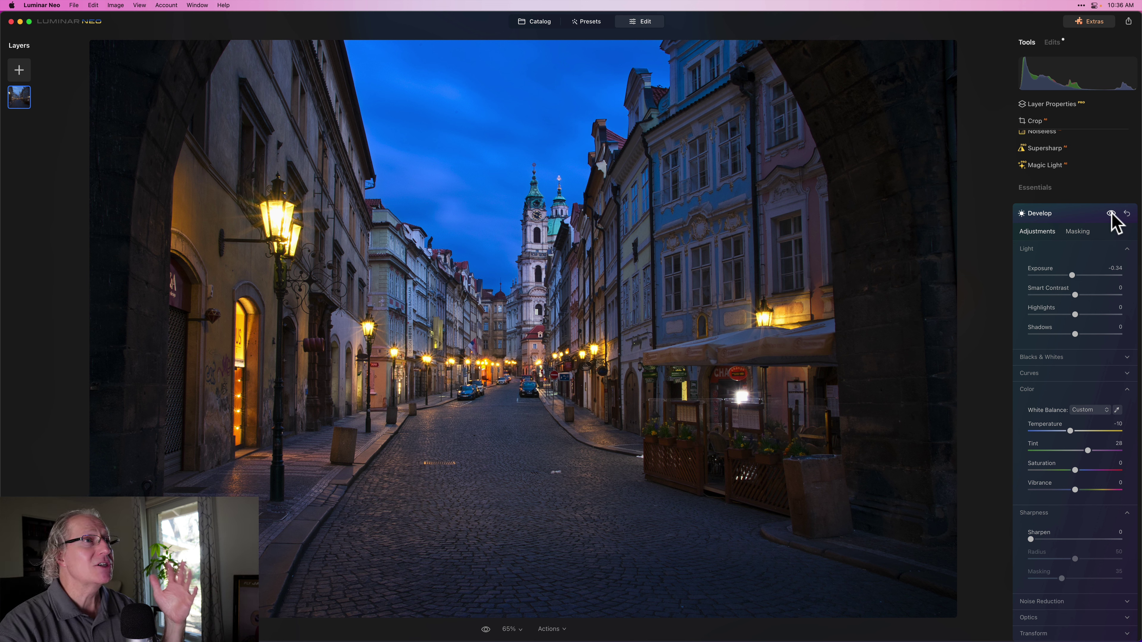
click(1074, 215)
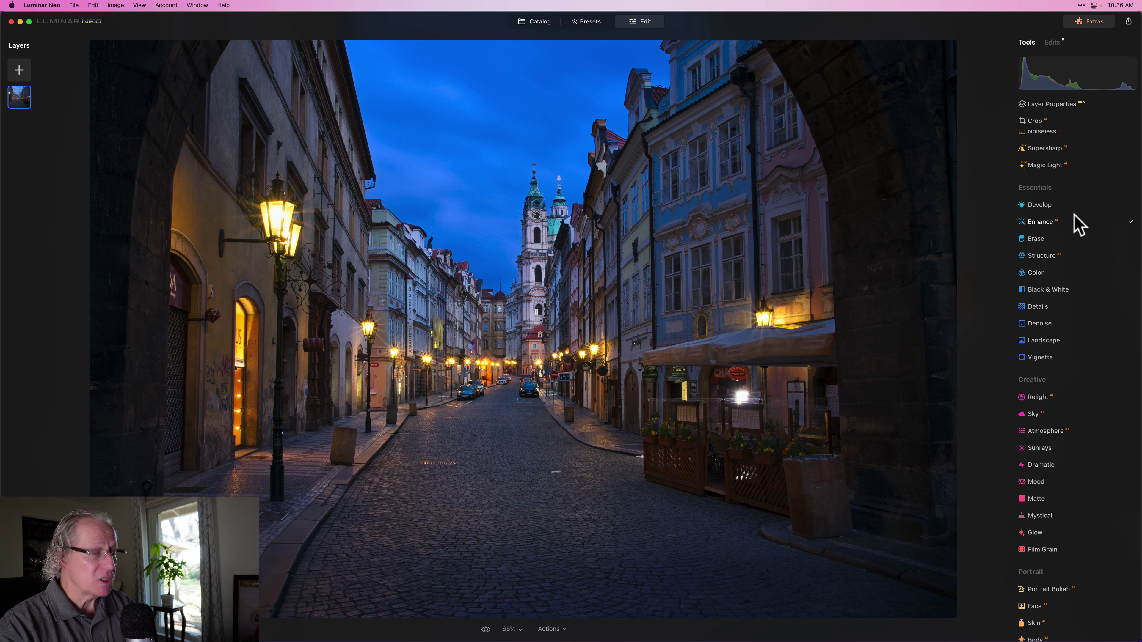
- Add a Develop adjustment with Smart Contrast 15, Highlights -14 and Shadows 27, comparing before and after
click(1054, 205)
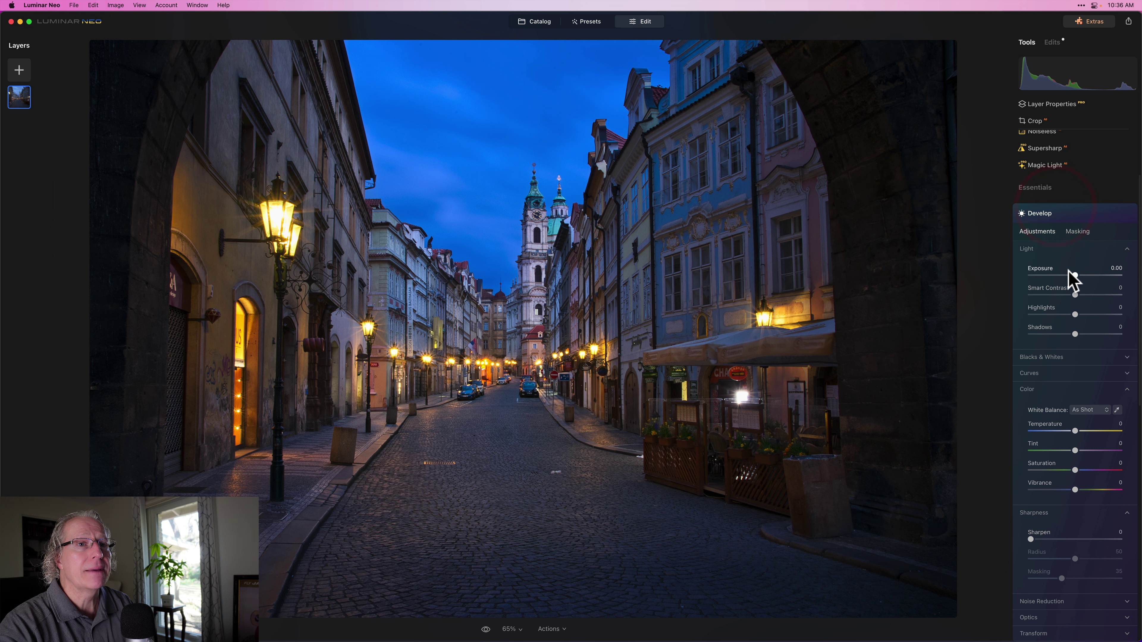
drag(1075, 295, 1087, 334)
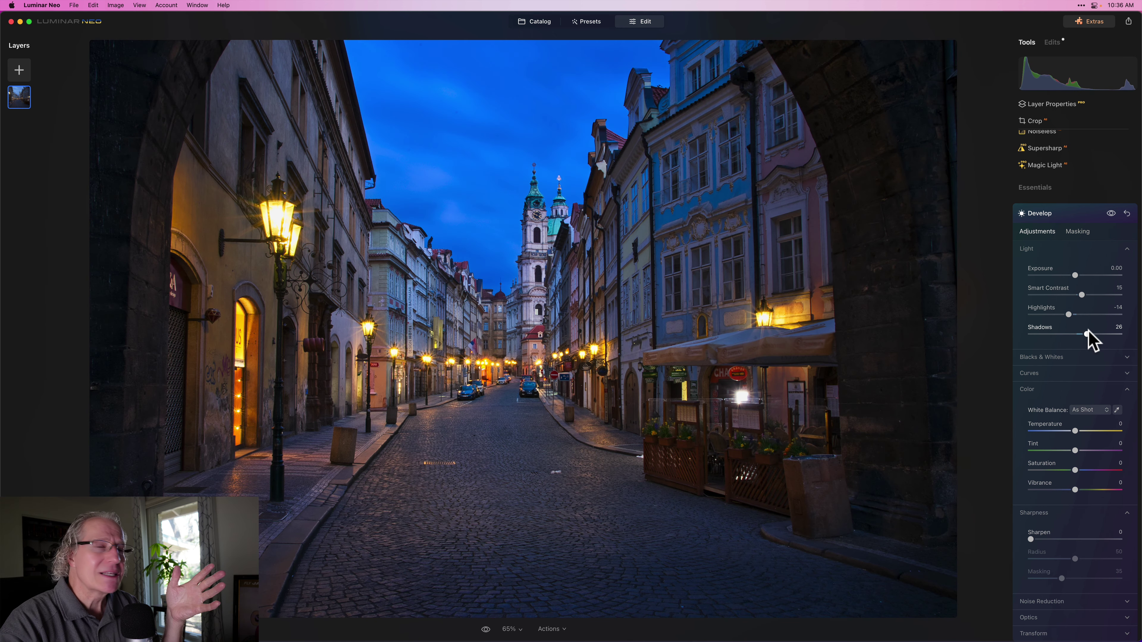
click(1112, 215)
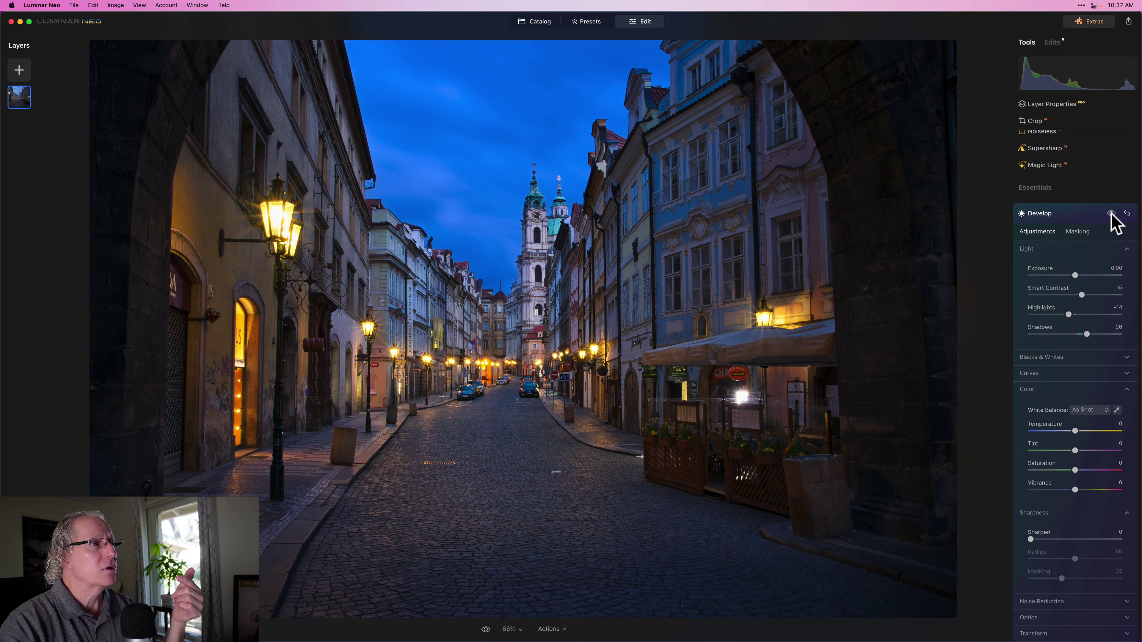
click(1111, 215)
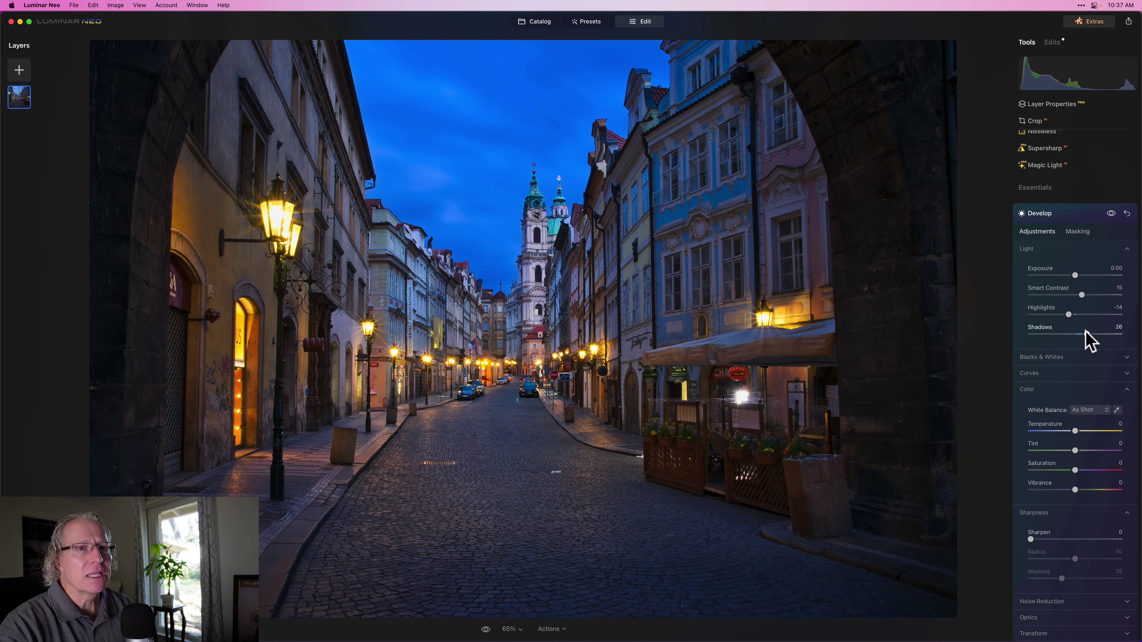
click(1058, 360)
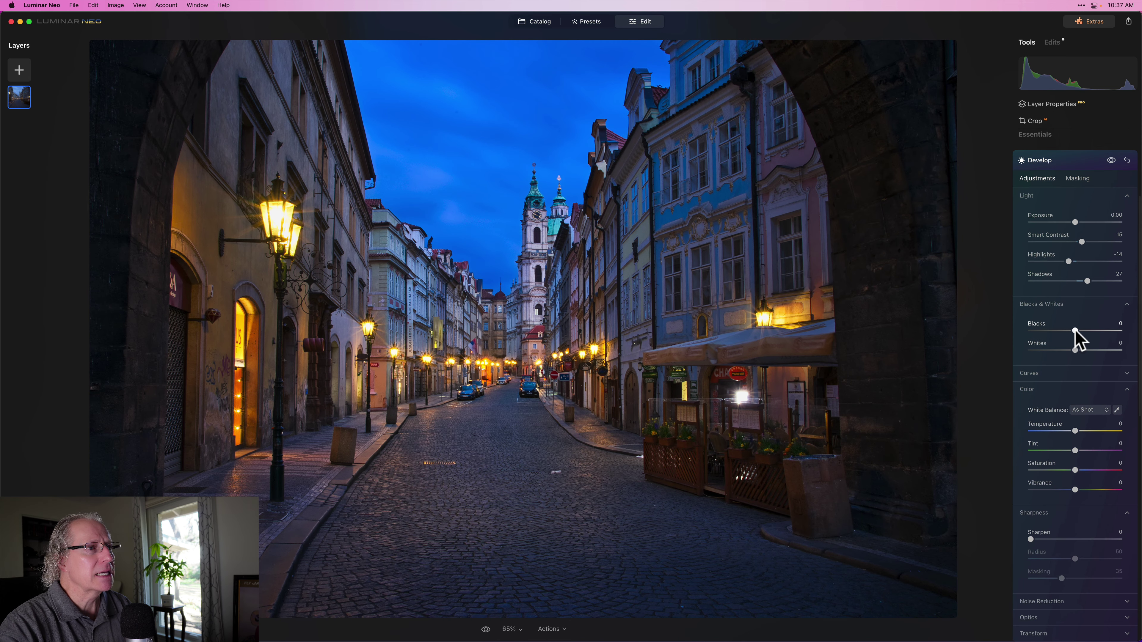
- Raise Blacks to 27 and compare the result against the original
drag(1076, 332, 1087, 331)
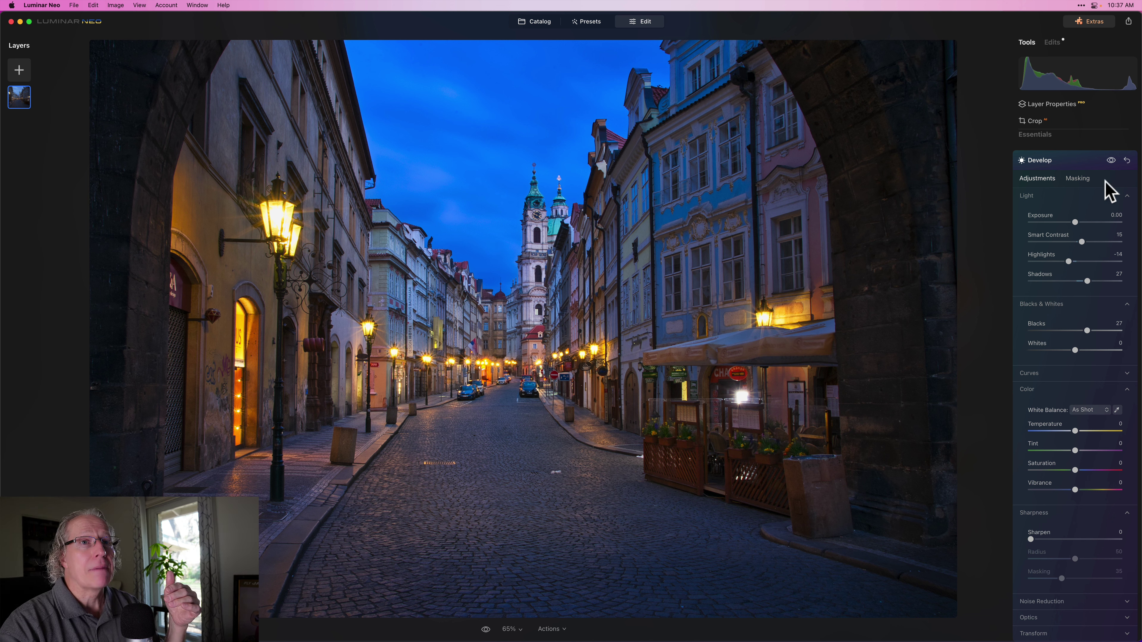
click(1113, 161)
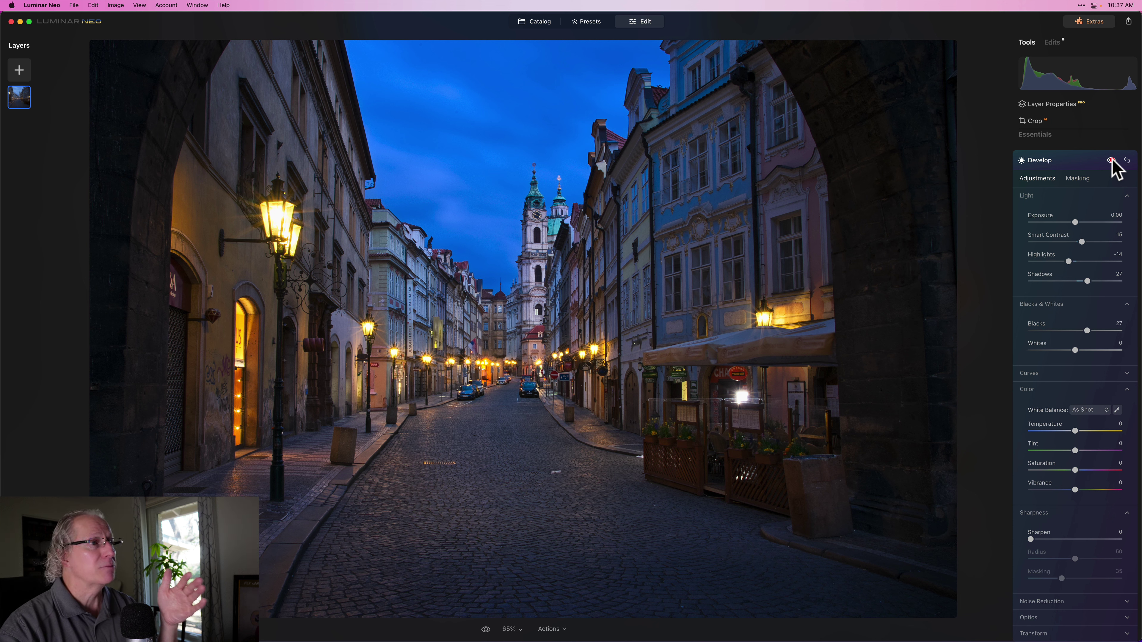
click(1110, 160)
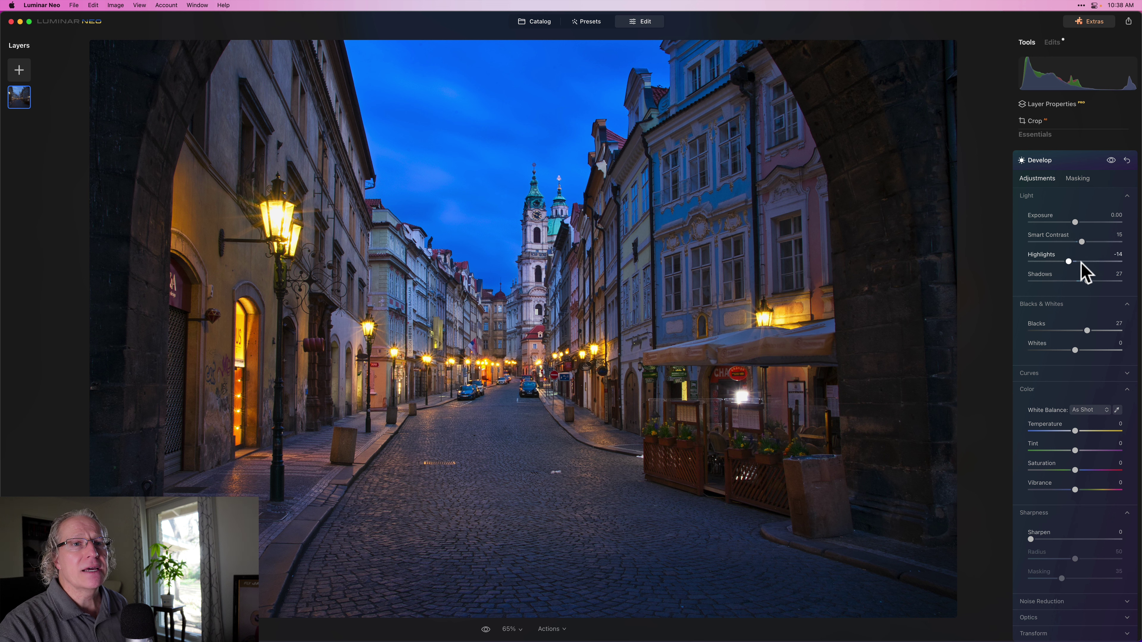
- Lower Shadows from 27 to 22 and collapse the Develop settings
drag(1087, 281, 1084, 279)
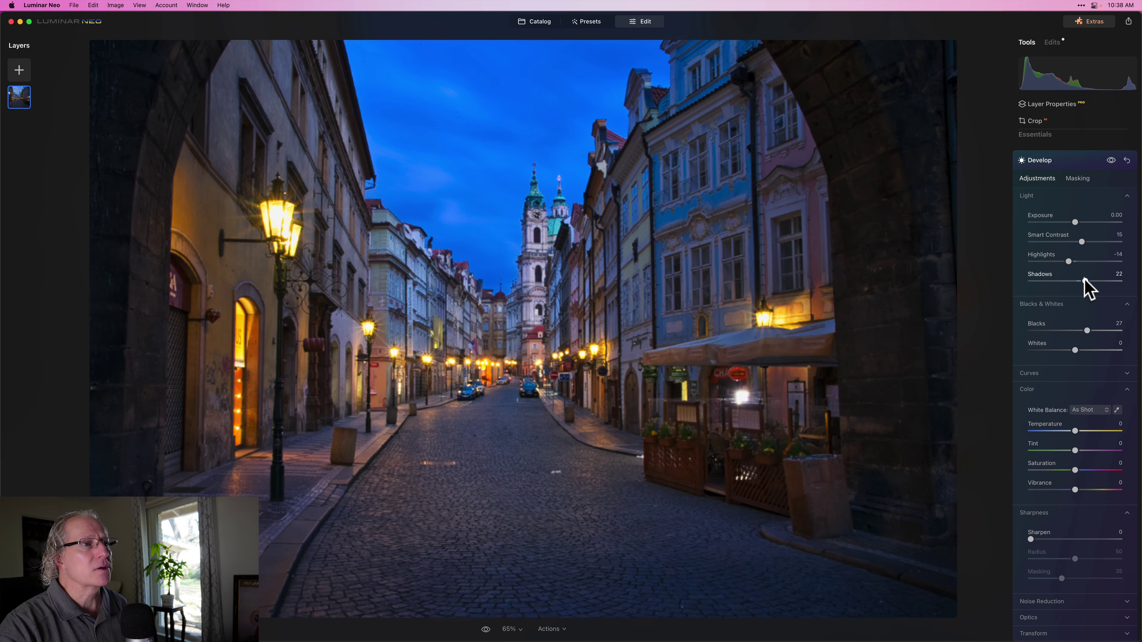
click(1069, 163)
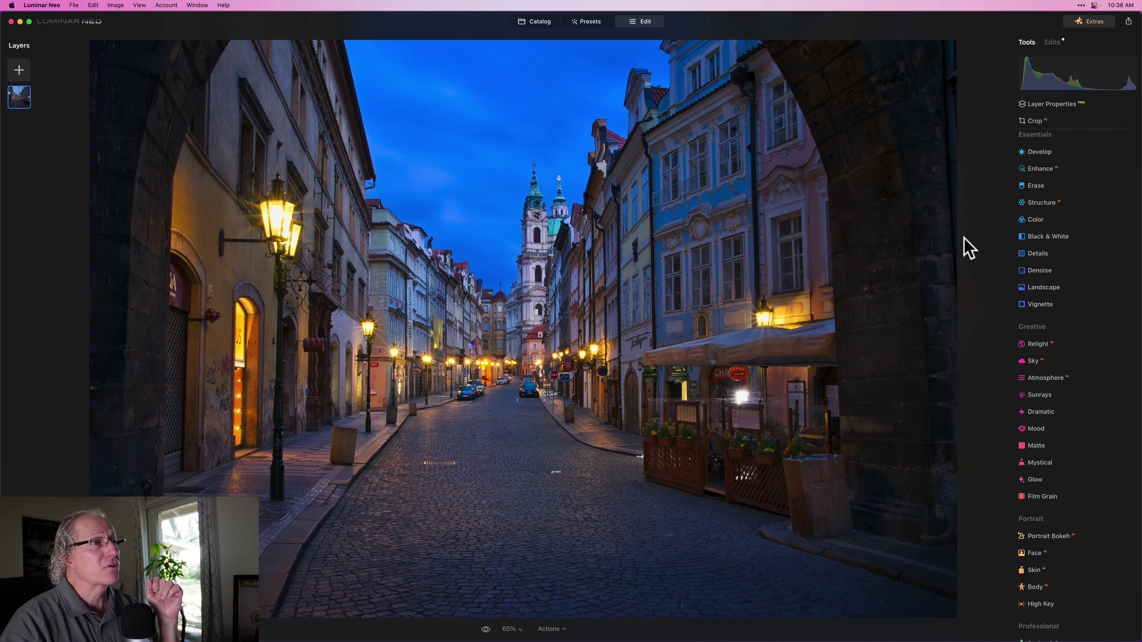
key(backslash)
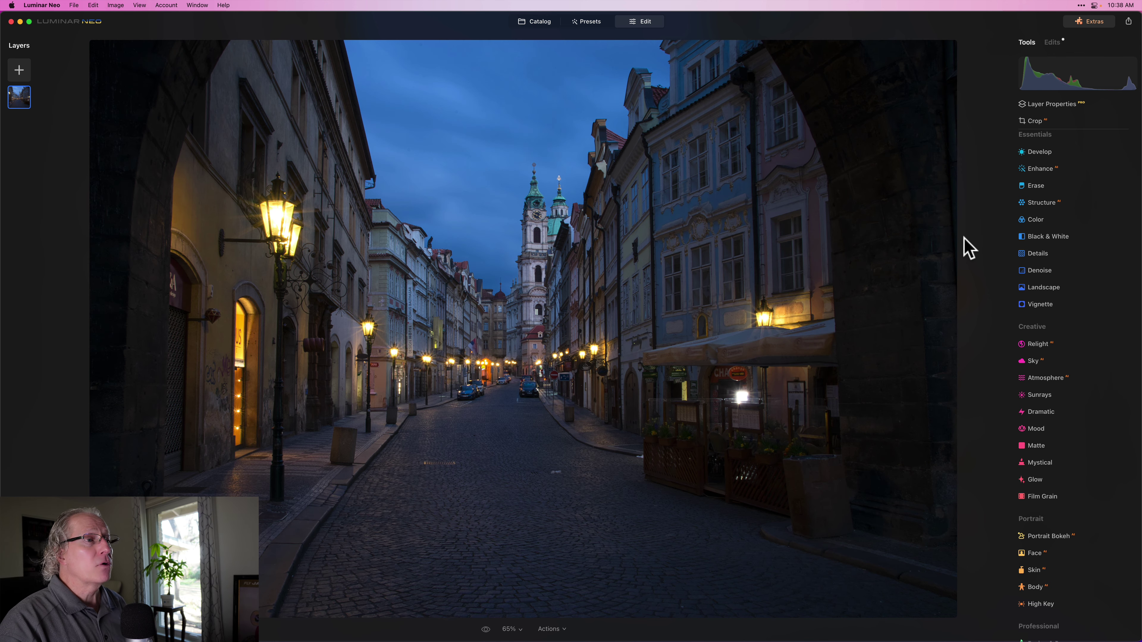